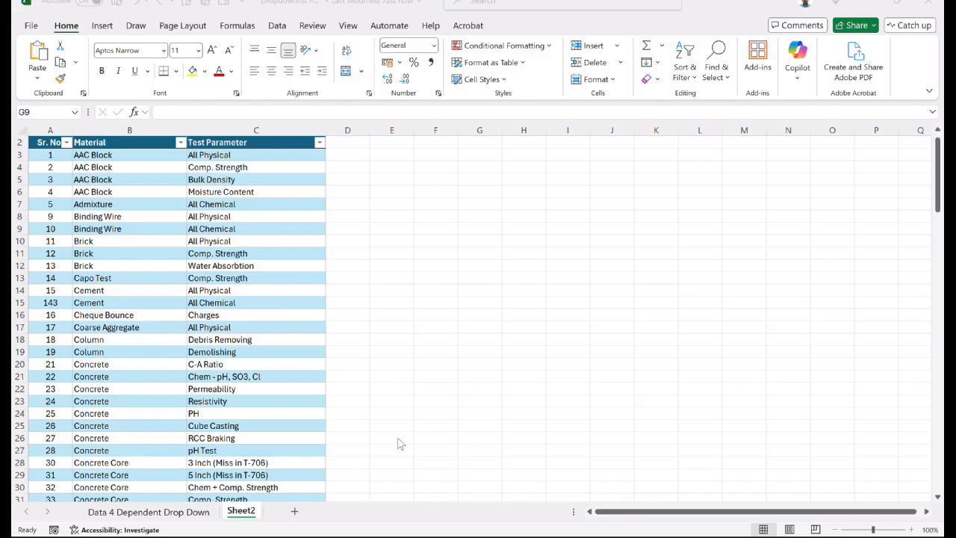
left_click_drag(67, 141, 187, 329)
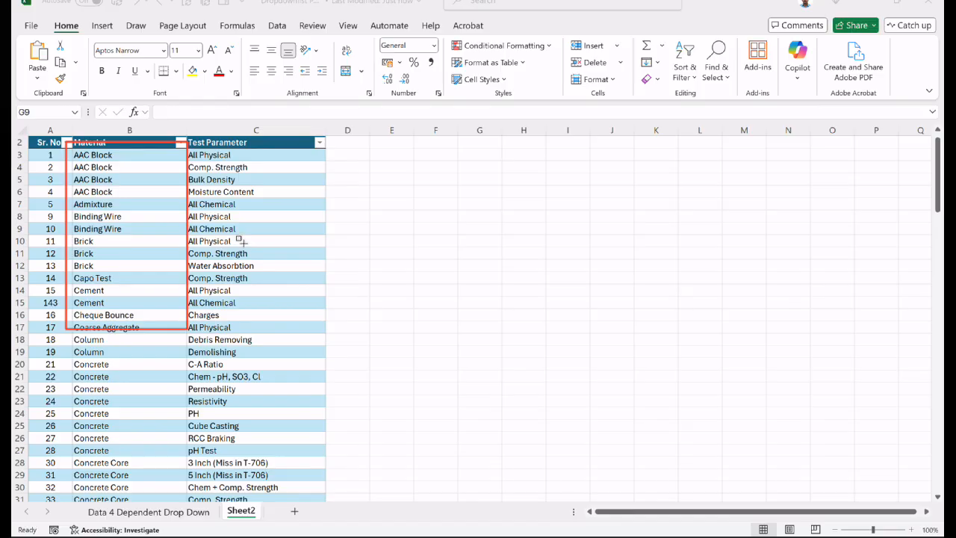
mouse_move(185, 142)
left_mouse_down()
mouse_move(265, 272)
mouse_move(307, 367)
mouse_move(318, 335)
mouse_move(306, 327)
left_mouse_up()
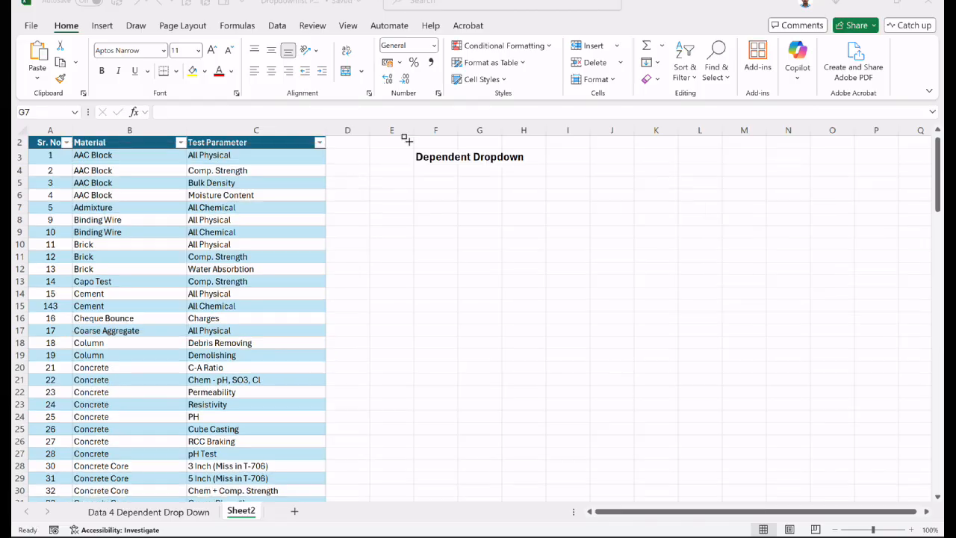
left_click_drag(405, 142, 535, 176)
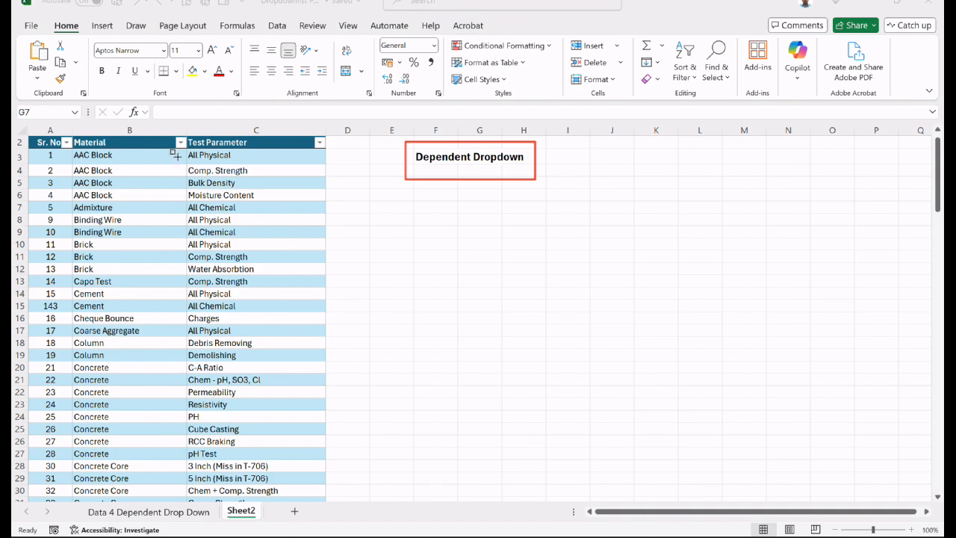
mouse_move(183, 143)
left_mouse_down()
mouse_move(309, 277)
mouse_move(318, 322)
left_mouse_up()
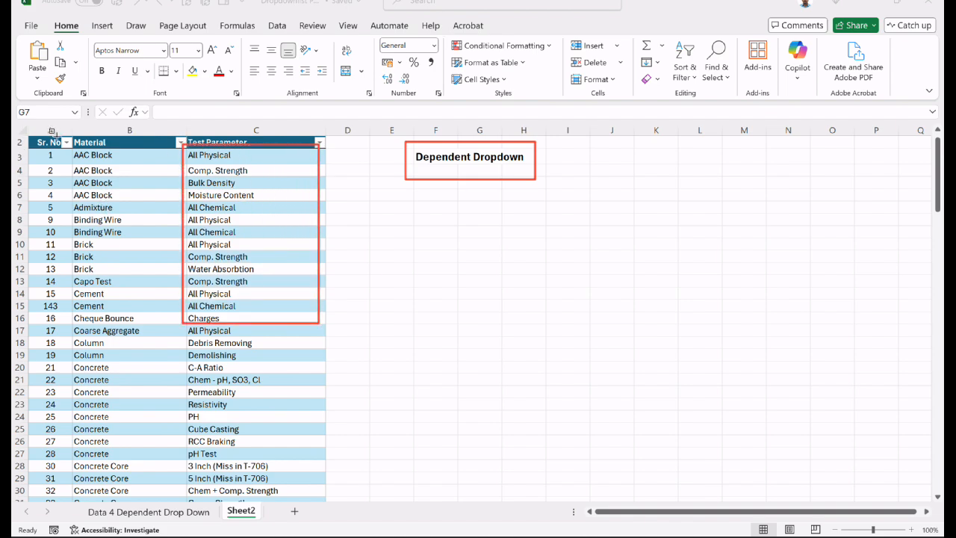
mouse_move(64, 138)
left_mouse_down()
mouse_move(163, 204)
mouse_move(184, 319)
left_mouse_up()
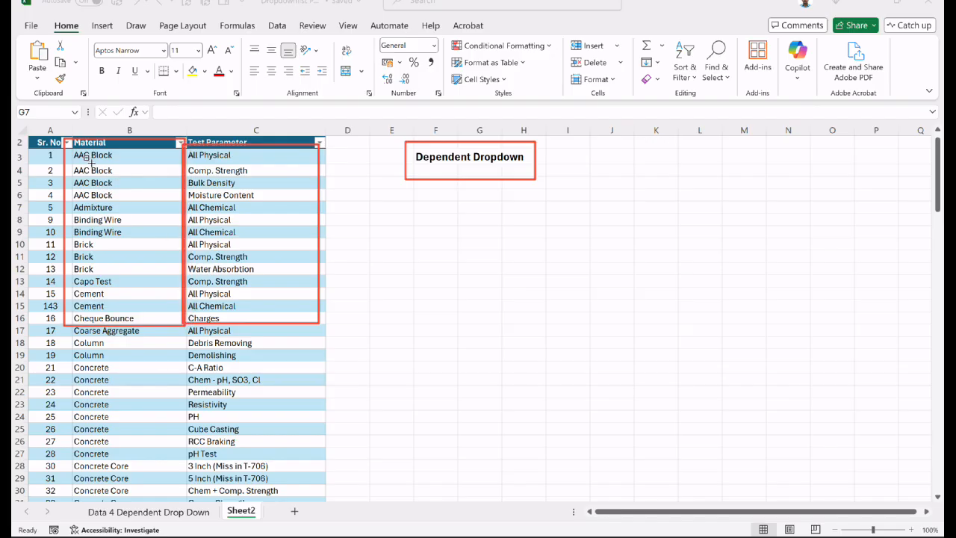
mouse_move(72, 154)
left_mouse_down()
mouse_move(117, 202)
mouse_move(150, 200)
left_mouse_up()
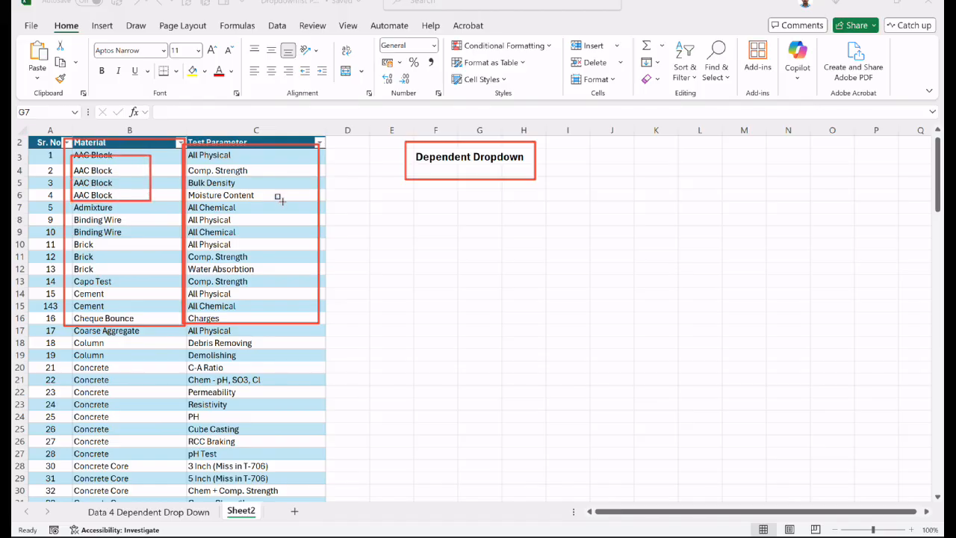
left_click_drag(302, 201, 186, 152)
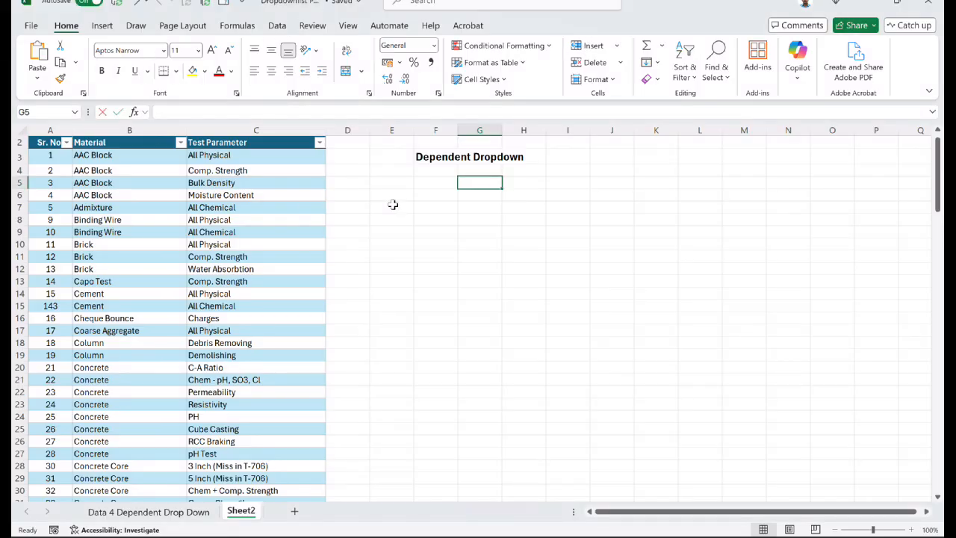
- Enter the headers Material in G5 and Test Parameter in H5 beneath the Dependent Dropdown title
type("Material")
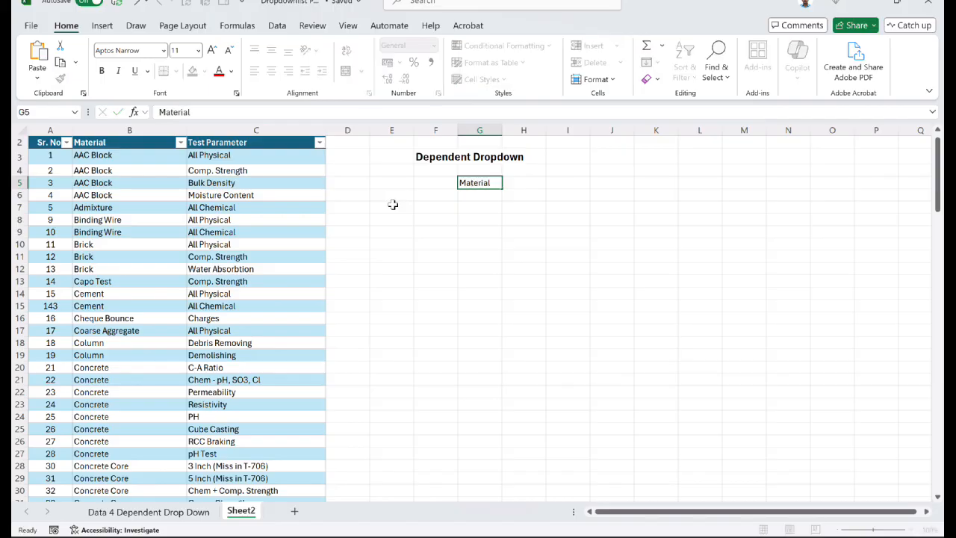
key("Tab")
type("Te")
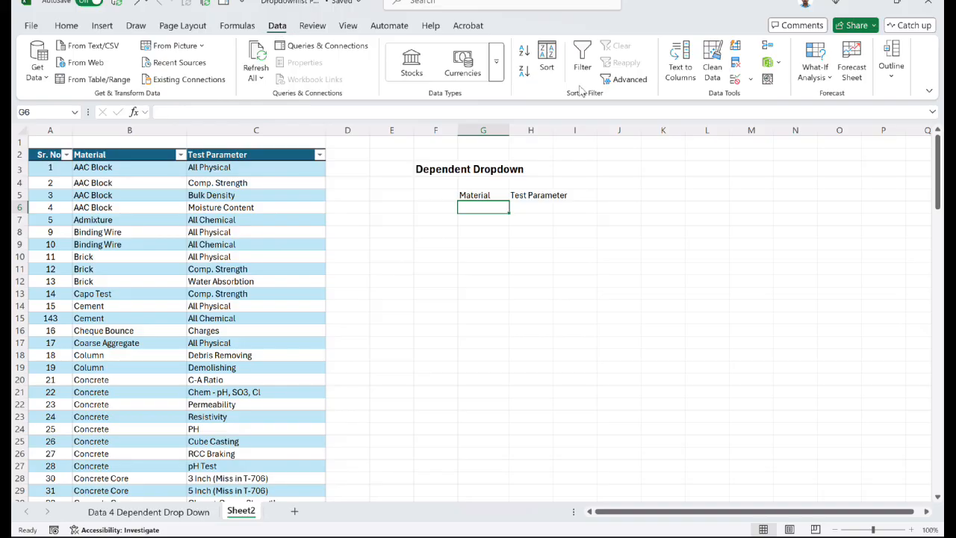
- Give G6 a List data validation sourced from the source table's Material column, and bold the Material and Test Parameter headers
left_click(752, 80)
left_click(763, 96)
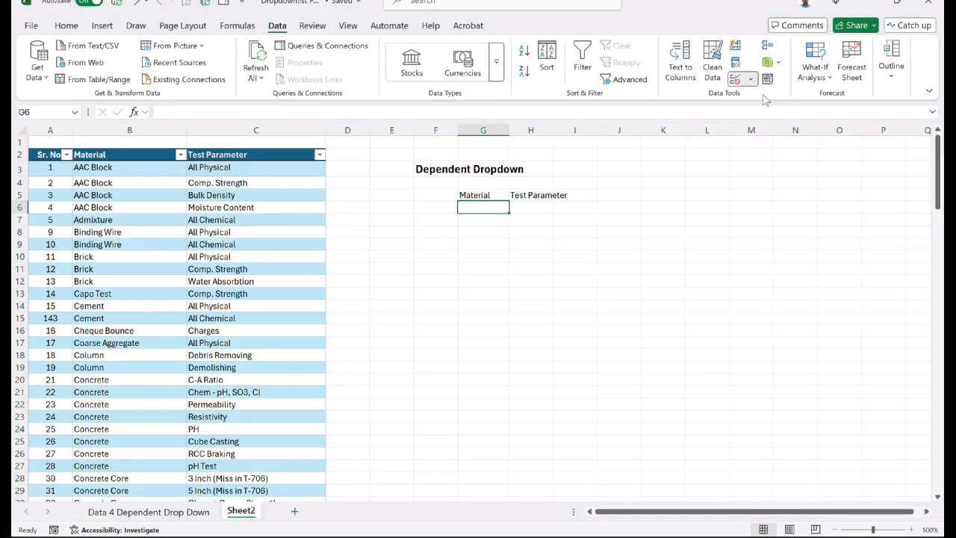
left_click(586, 170)
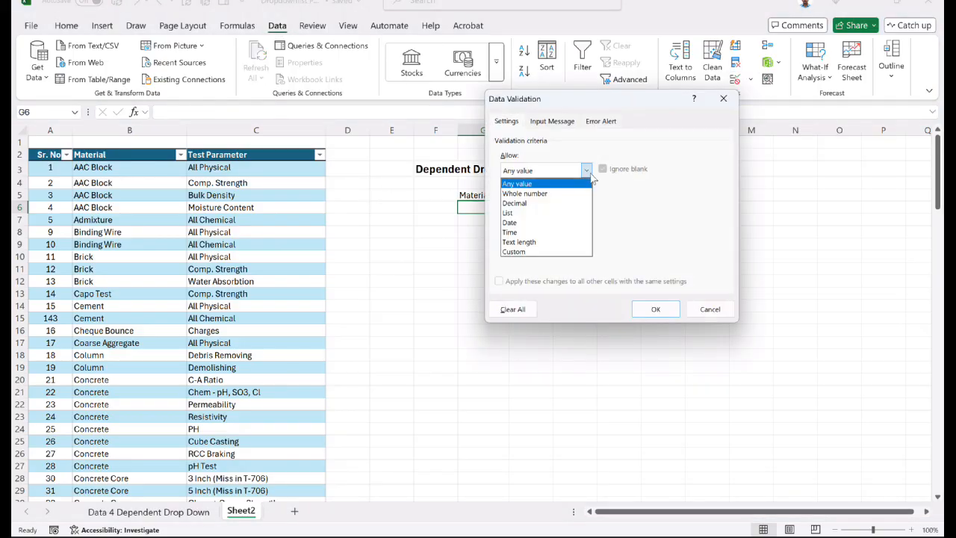
left_click(561, 211)
left_click(656, 232)
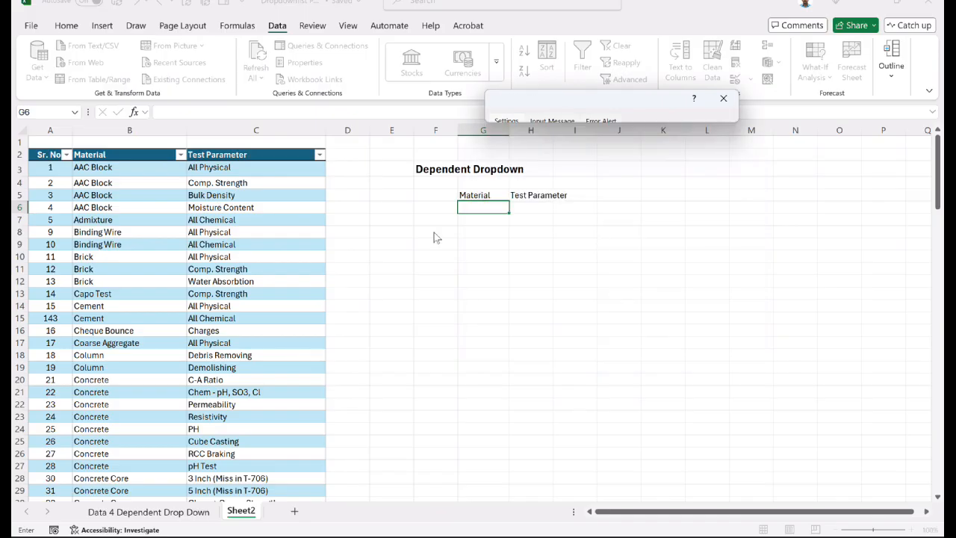
left_click(159, 208)
key("ctrl+space")
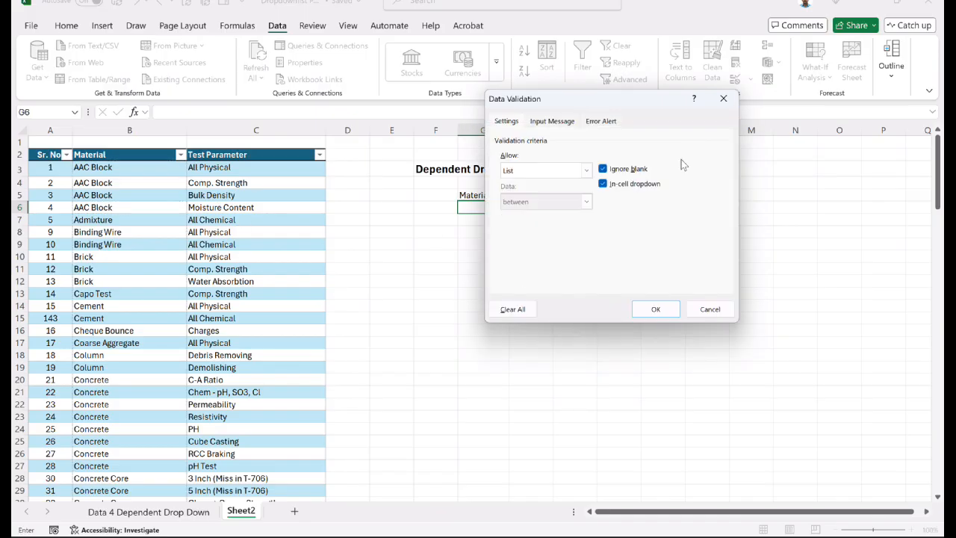
left_click(730, 115)
left_click(657, 309)
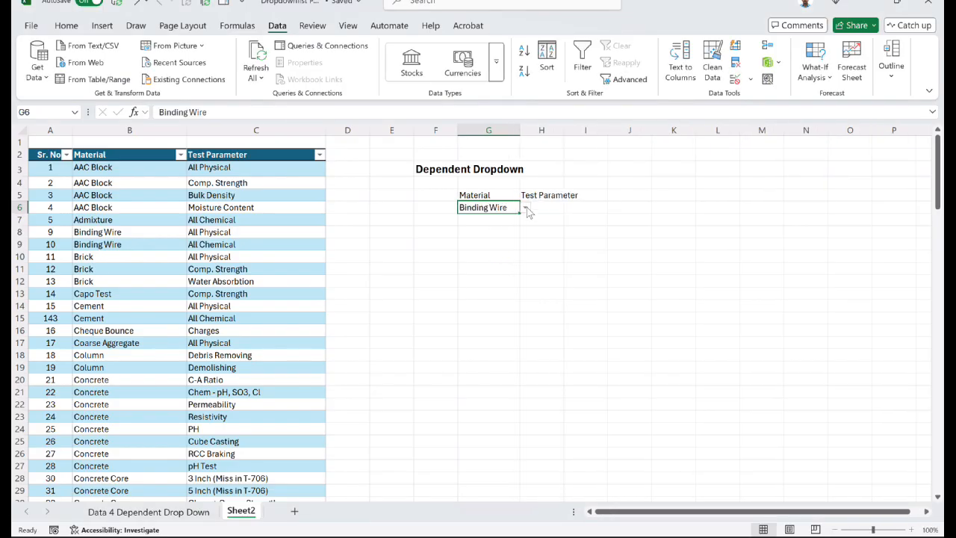
left_click(499, 195)
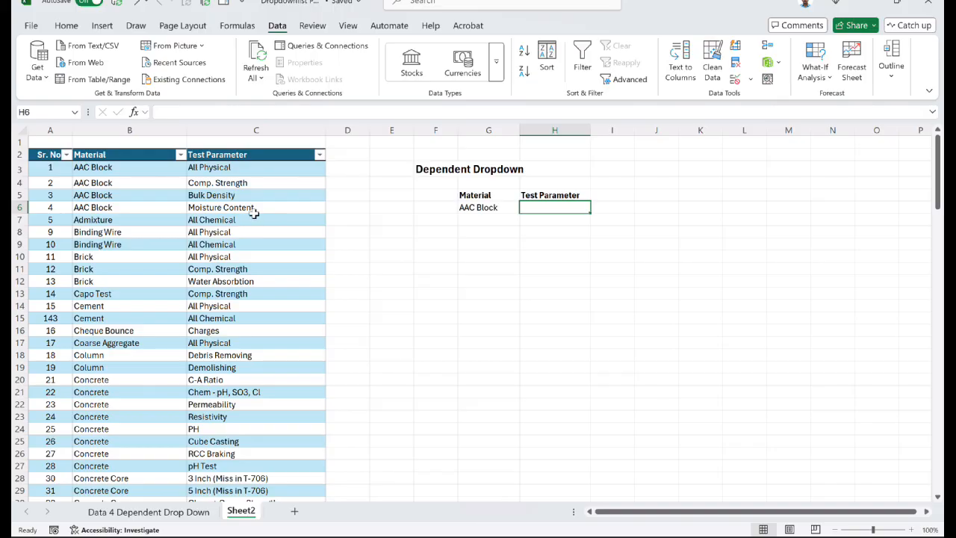
- Give H6 a List data validation with the source table's Test Parameter entries, =$C$3:$C$136, as its source
left_click(220, 171)
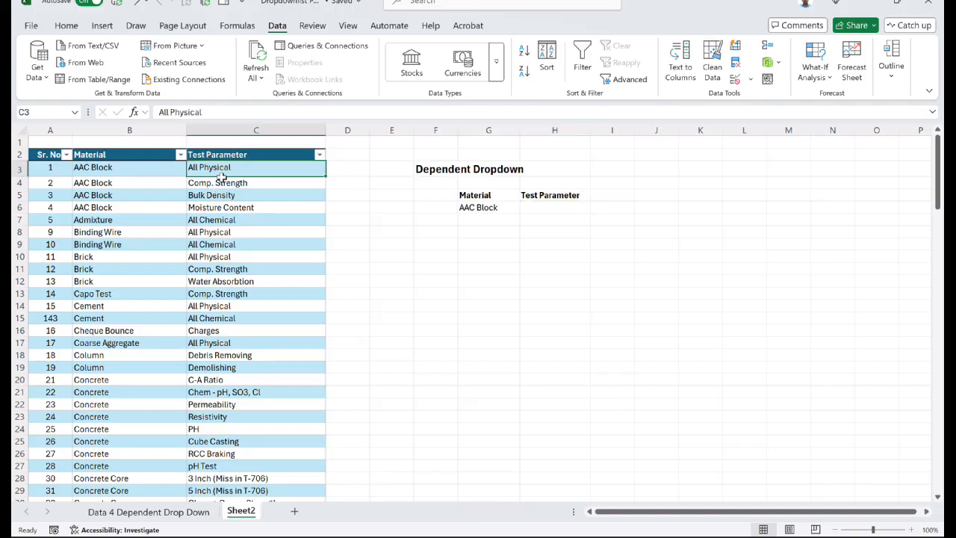
left_click_drag(221, 173, 224, 343)
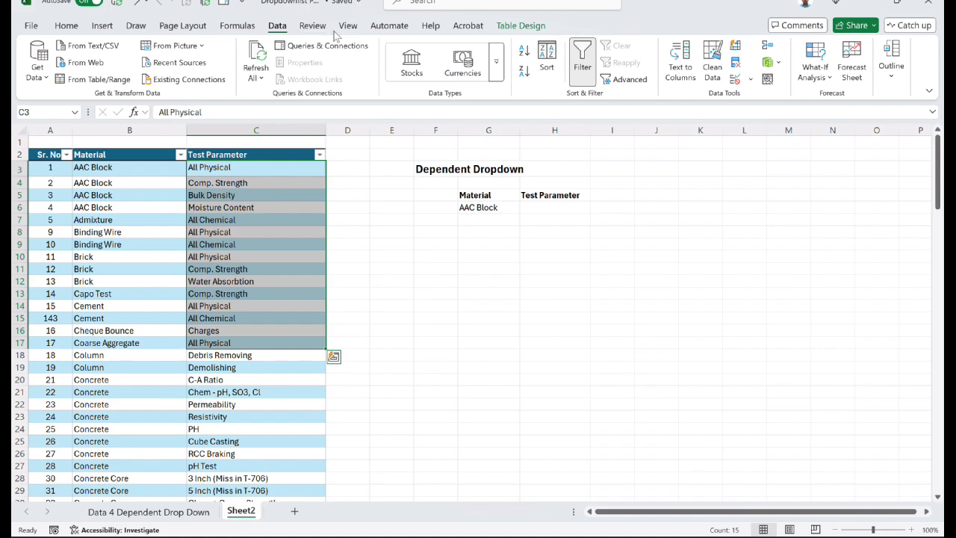
left_click(573, 208)
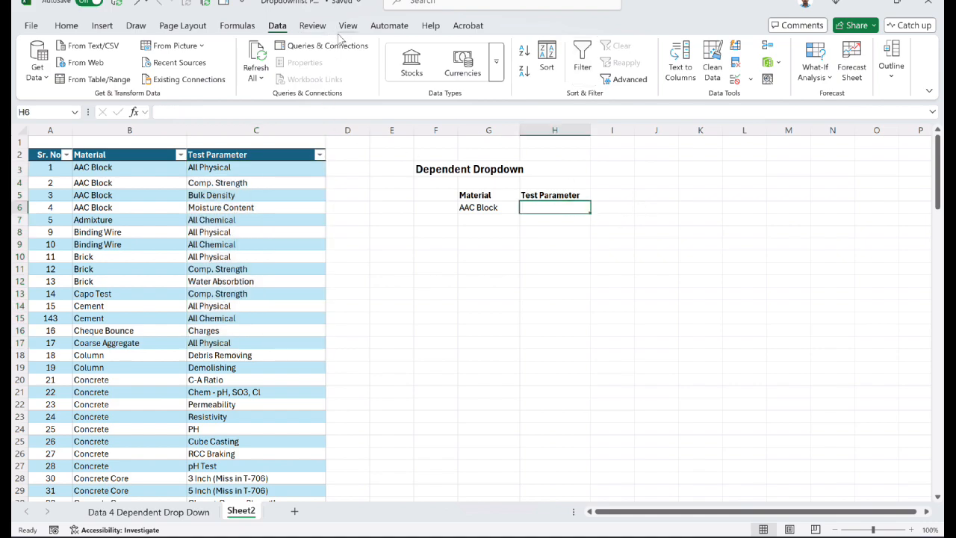
left_click(750, 79)
left_click(692, 118)
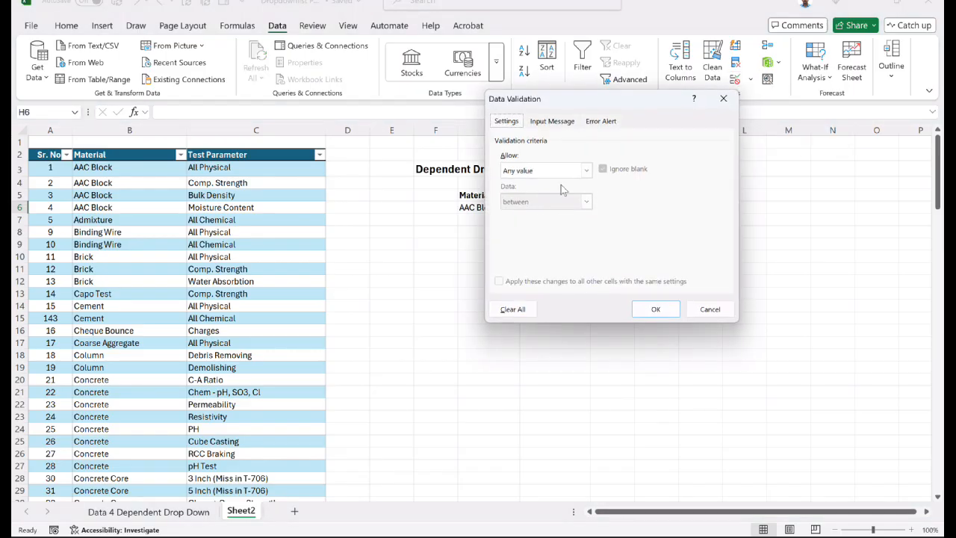
left_click(557, 170)
left_click(540, 215)
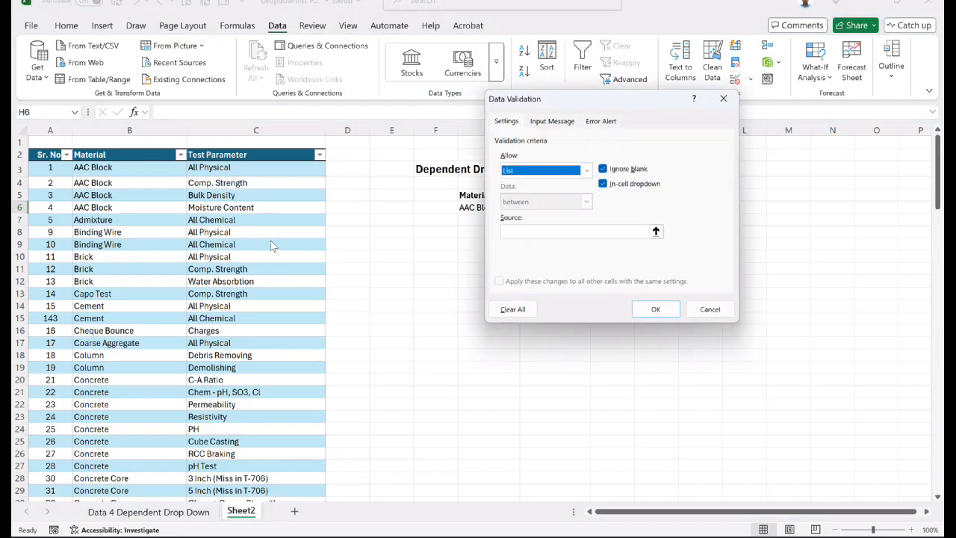
left_click(655, 231)
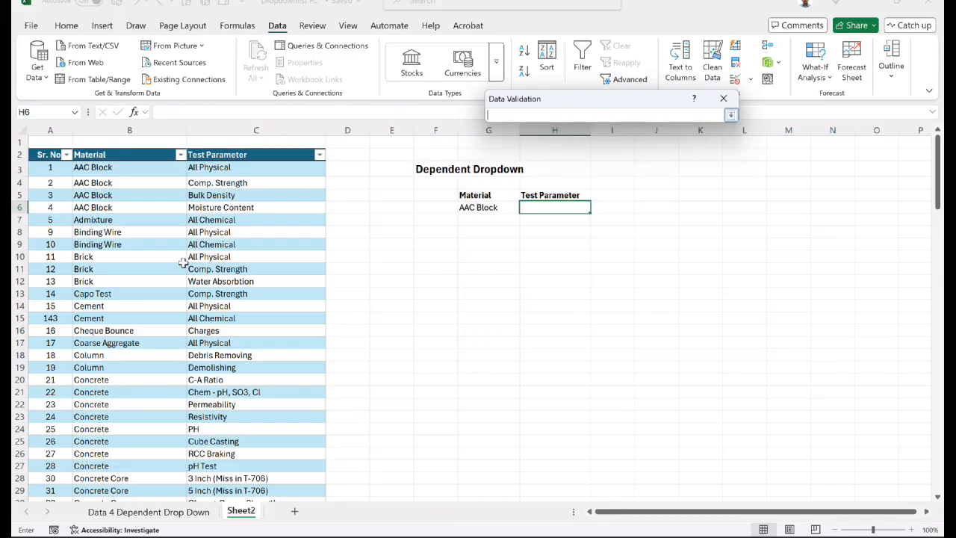
left_click(281, 250)
key("ctrl+space")
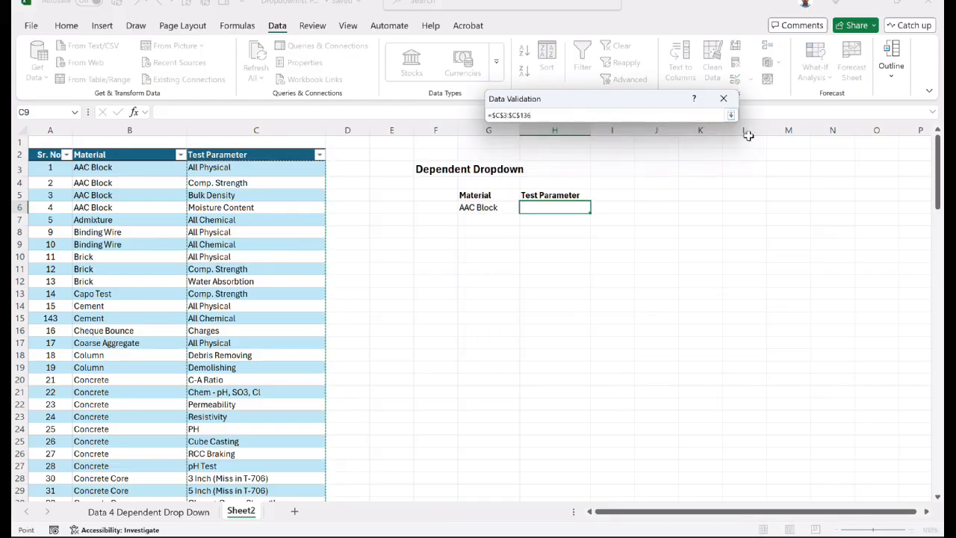
left_click(731, 115)
left_click(655, 309)
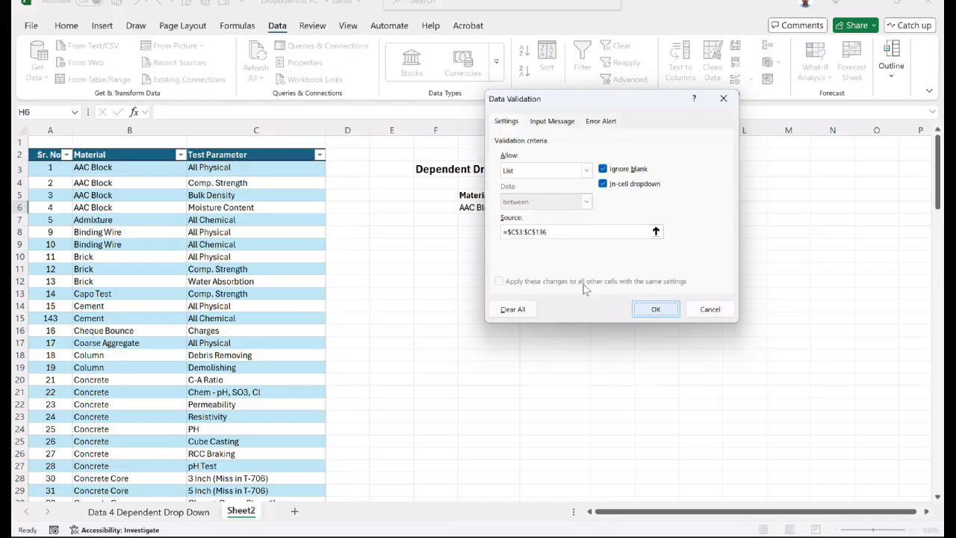
- Open the Test Parameter dropdown in H6 and browse the entries it offers
left_click(549, 258)
left_click(580, 209)
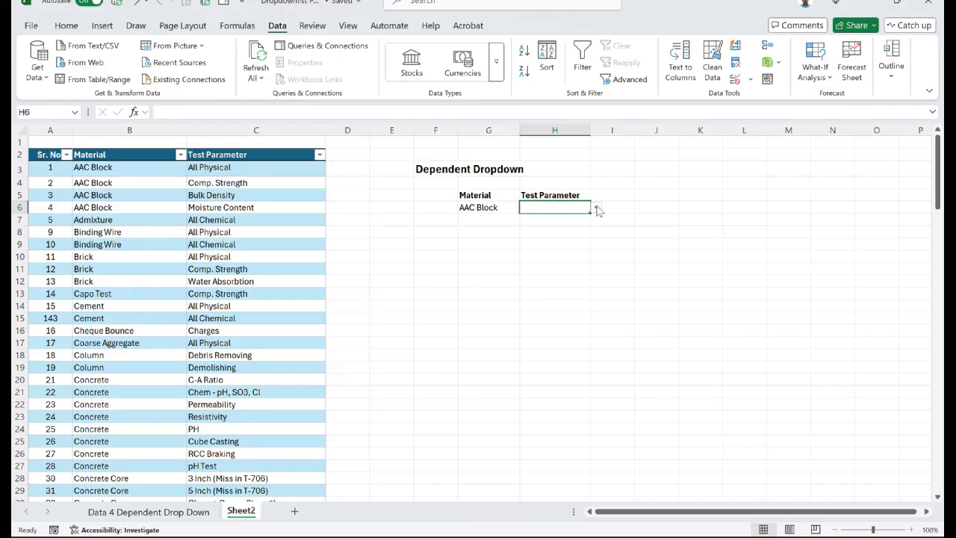
left_click(596, 209)
scroll(579, 276, "up", 3)
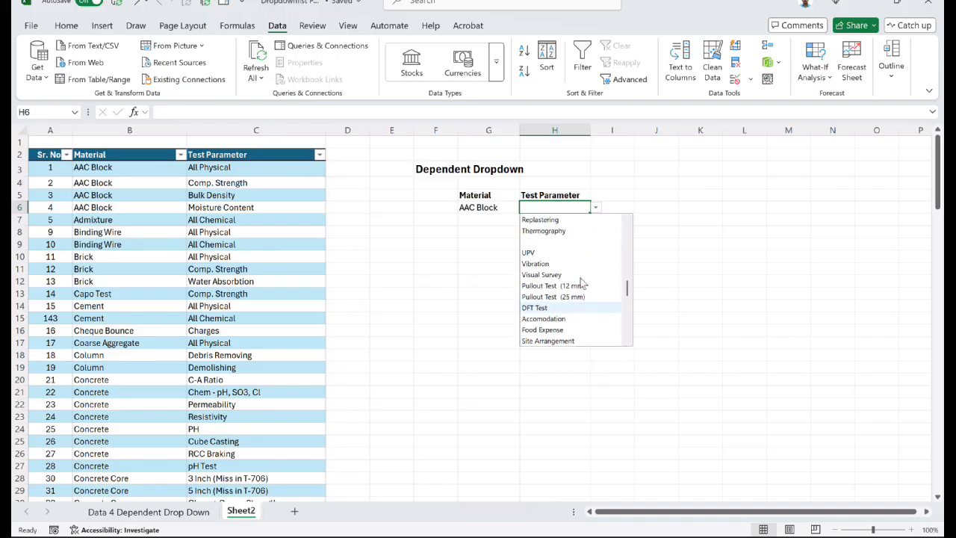
scroll(580, 278, "up", 15)
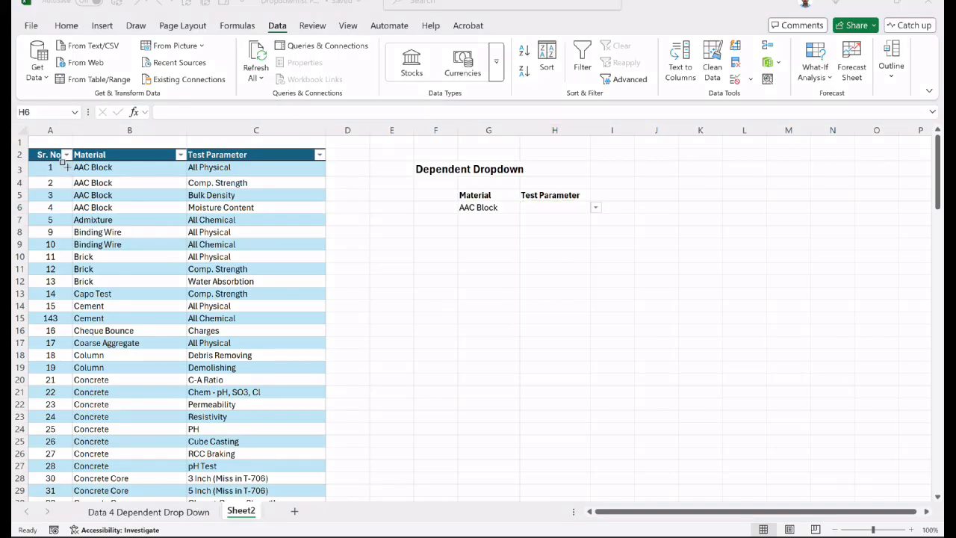
mouse_move(65, 163)
left_mouse_down()
mouse_move(154, 212)
mouse_move(179, 214)
left_mouse_up()
mouse_move(183, 160)
left_mouse_down()
mouse_move(239, 203)
mouse_move(302, 221)
mouse_move(324, 215)
left_mouse_up()
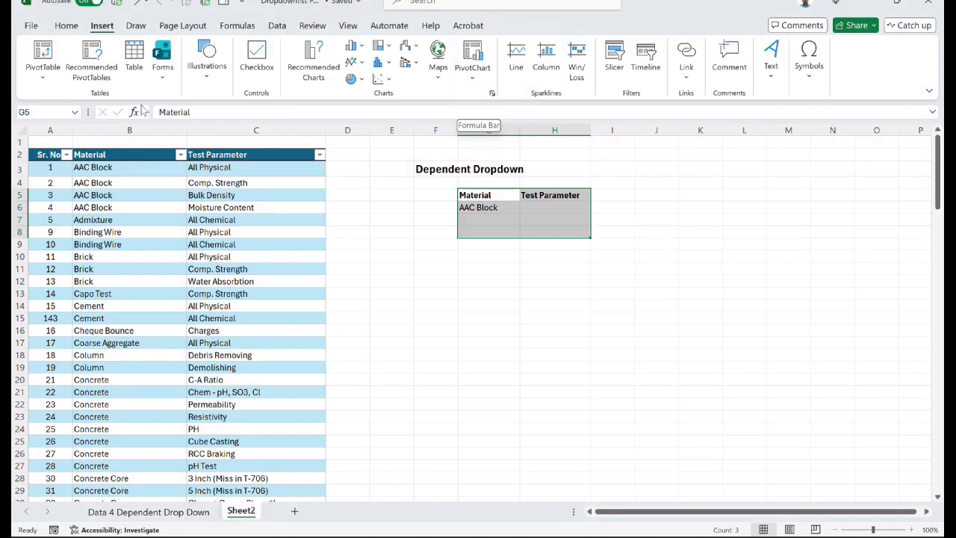
- Convert the Material and Test Parameter range G5:H8 into a table
left_click(136, 71)
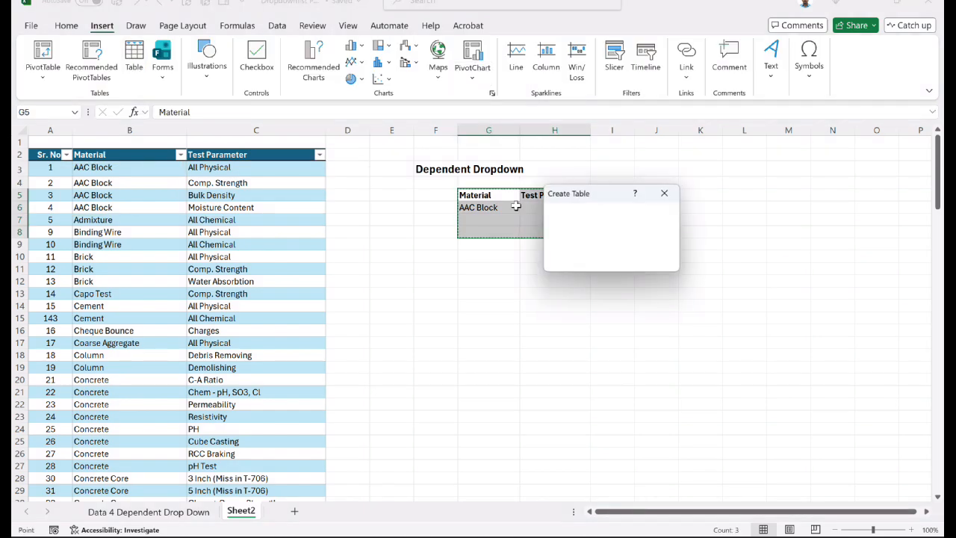
key("Return")
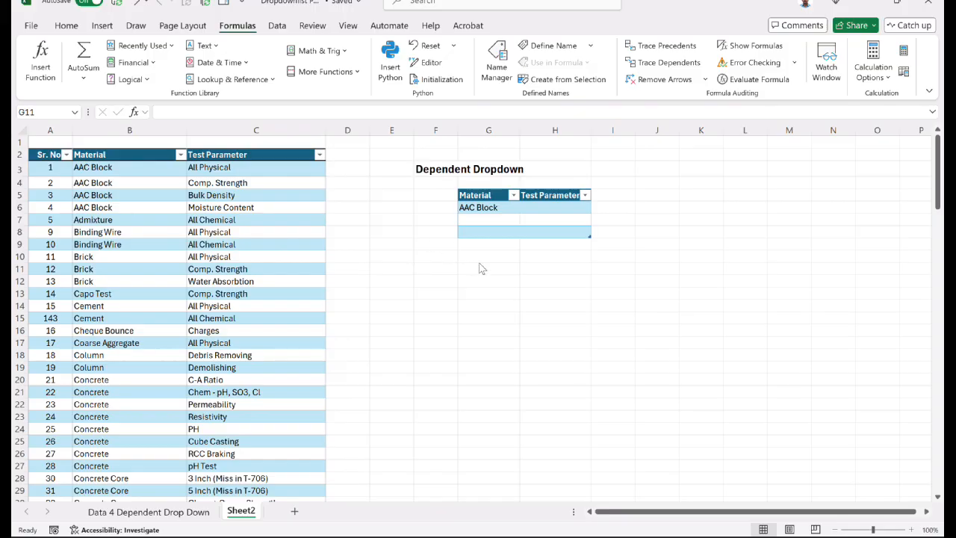
- Define a workbook-scoped name that refers to all entries of the source table's Material column, =Table1[Material]
left_click(250, 32)
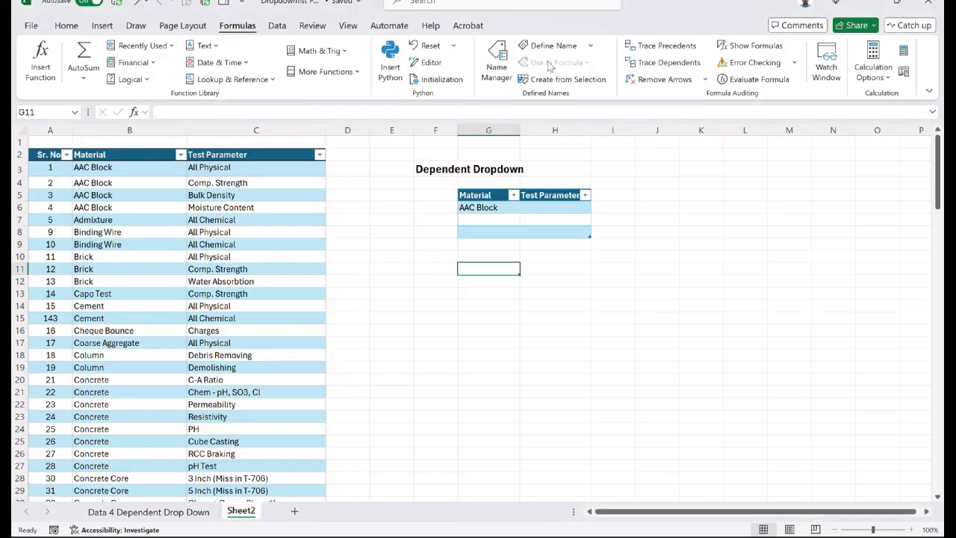
left_click(164, 198)
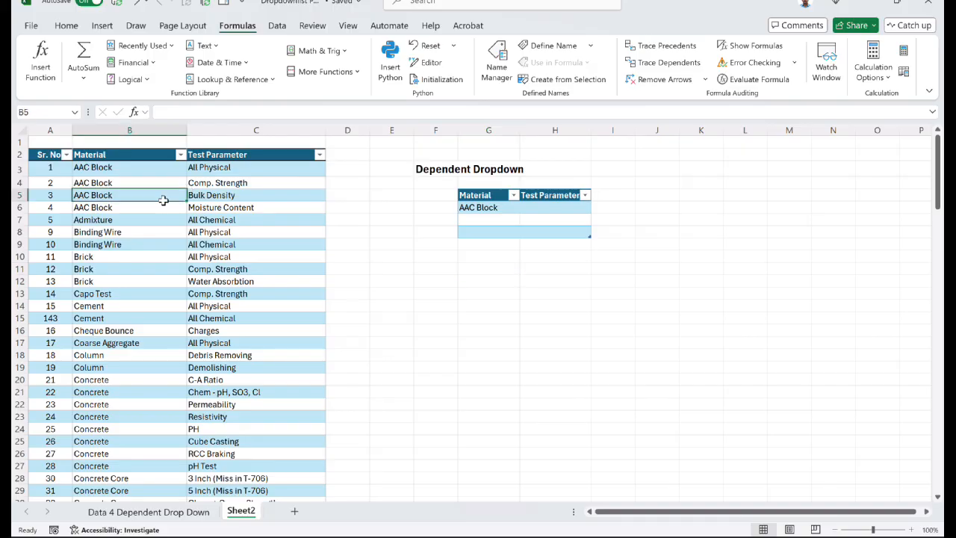
key("ctrl+space")
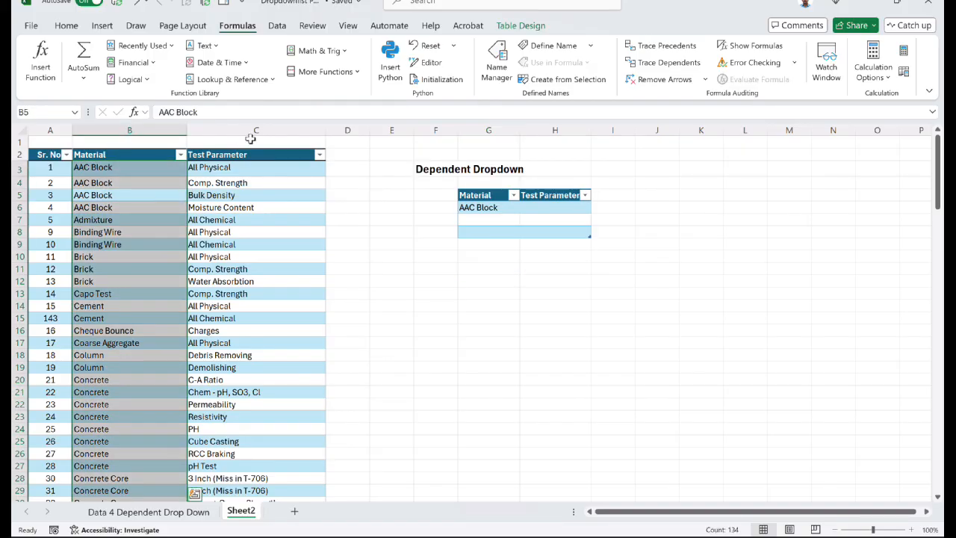
left_click(549, 46)
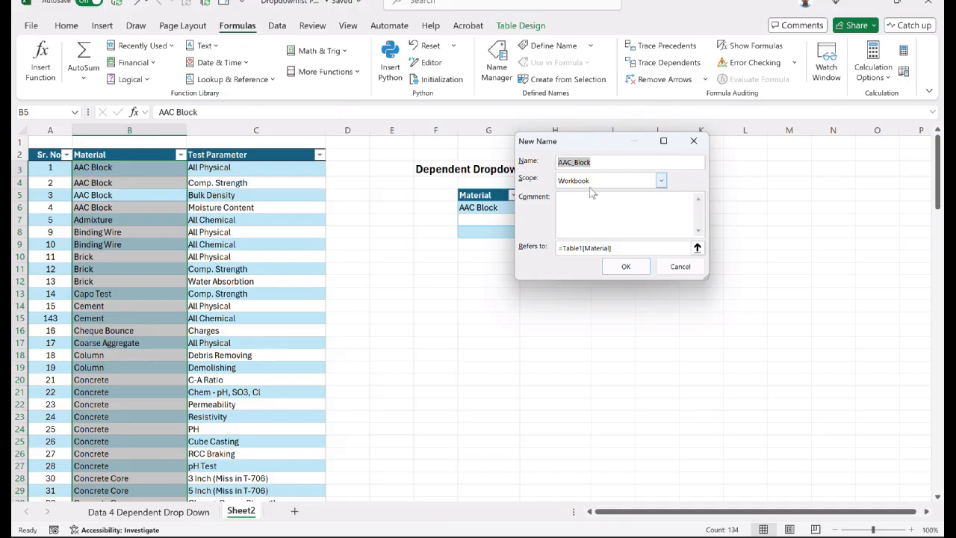
type("D_Material")
left_click(623, 266)
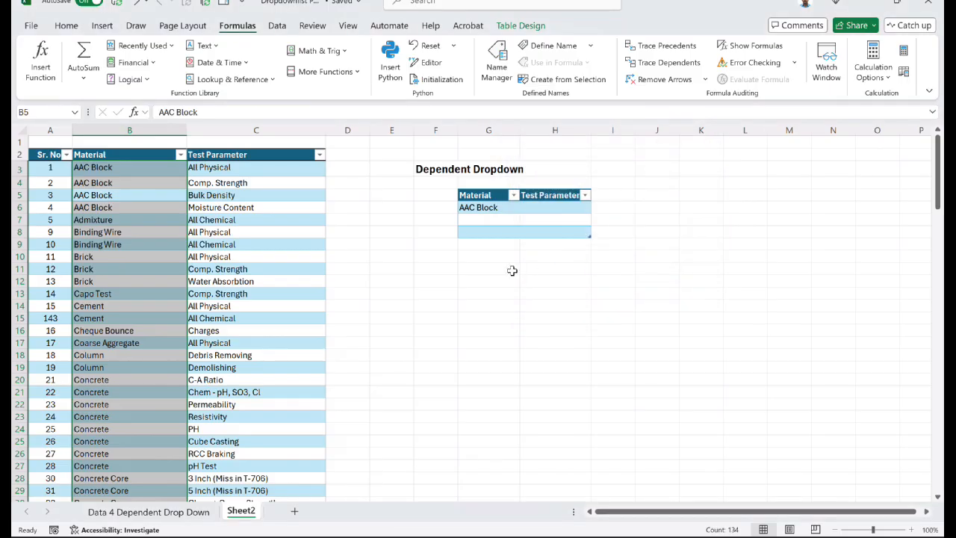
- Define the name O_material for the selected material in G6, using the structured reference =Table2[@[Material ]]
left_click(489, 211)
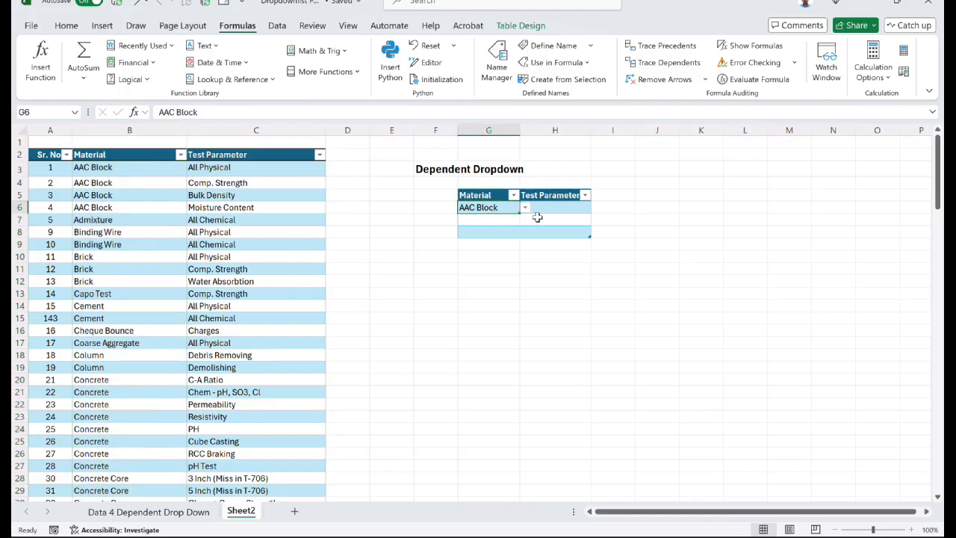
left_click(645, 211)
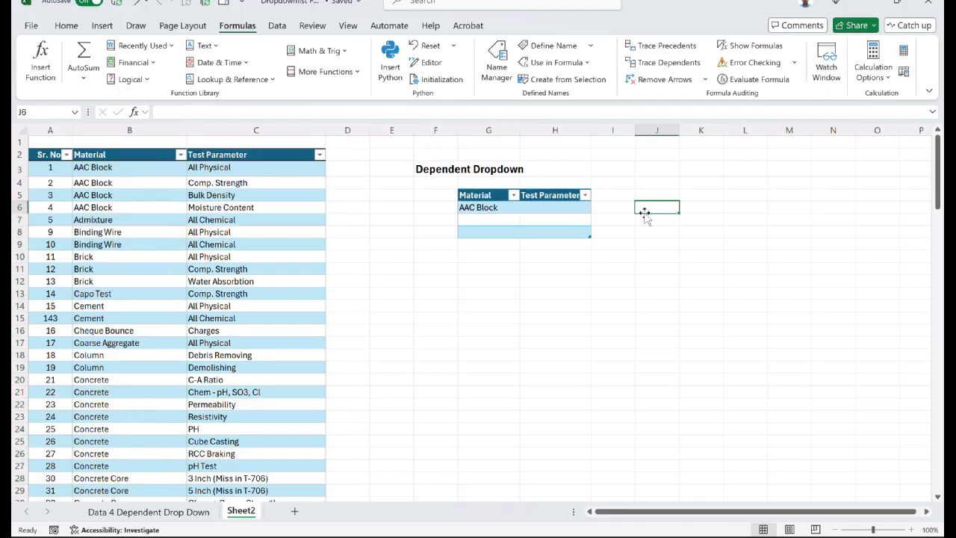
type("=")
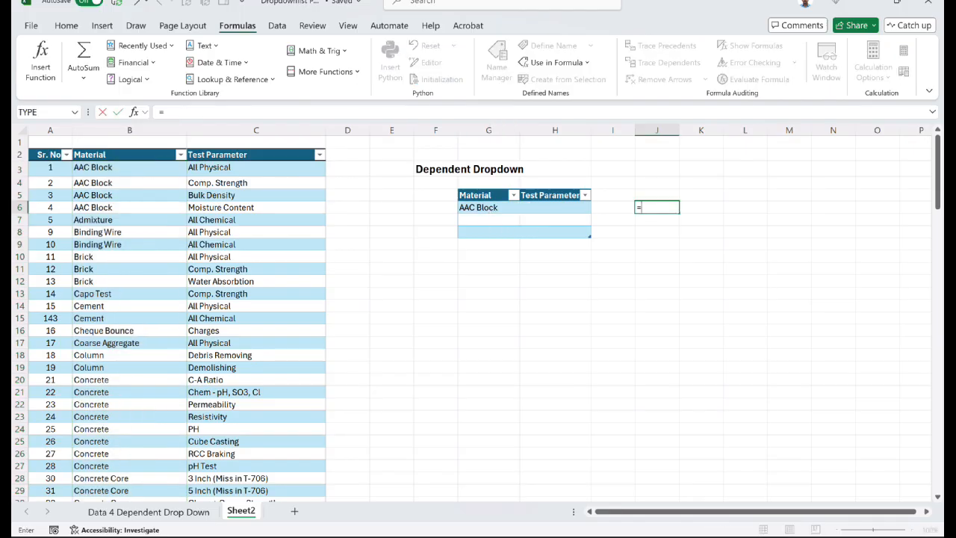
left_click(506, 208)
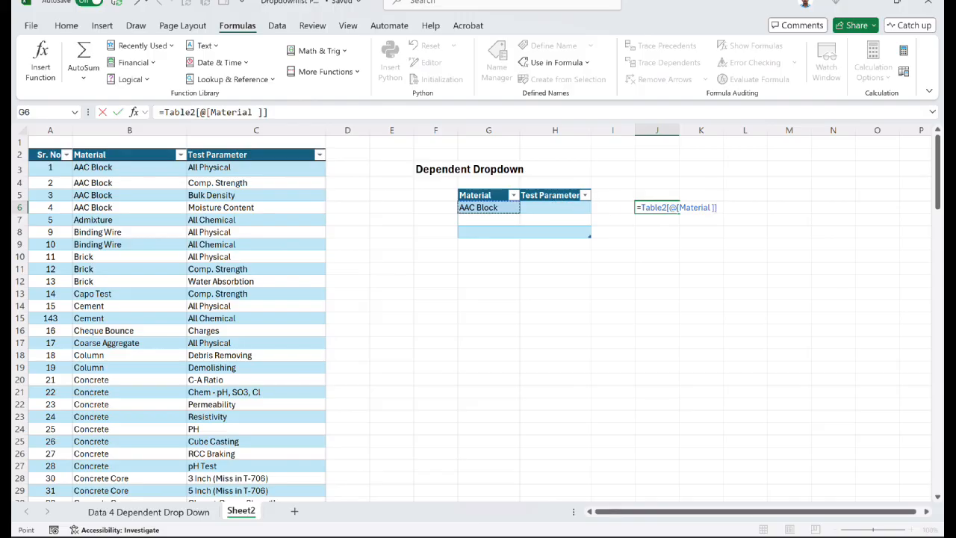
key("Escape")
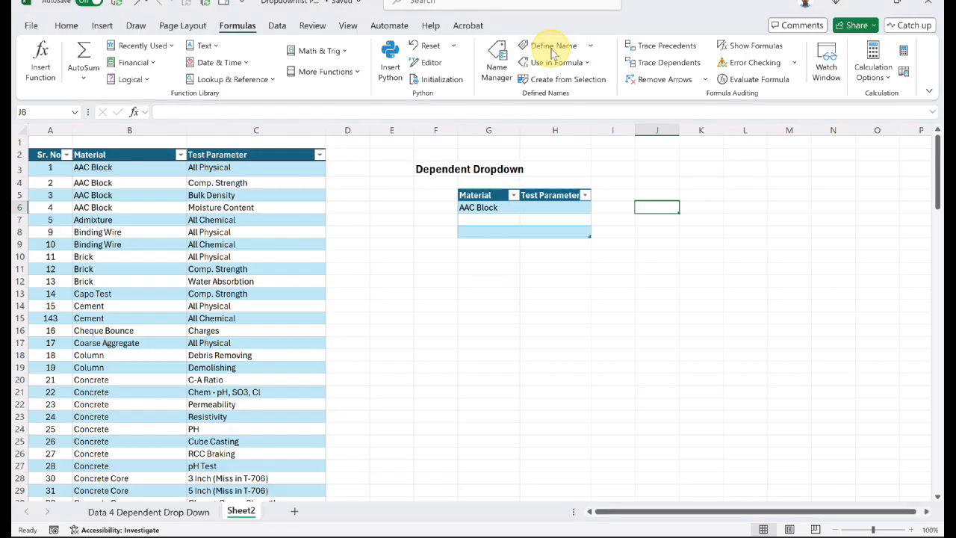
left_click(551, 48)
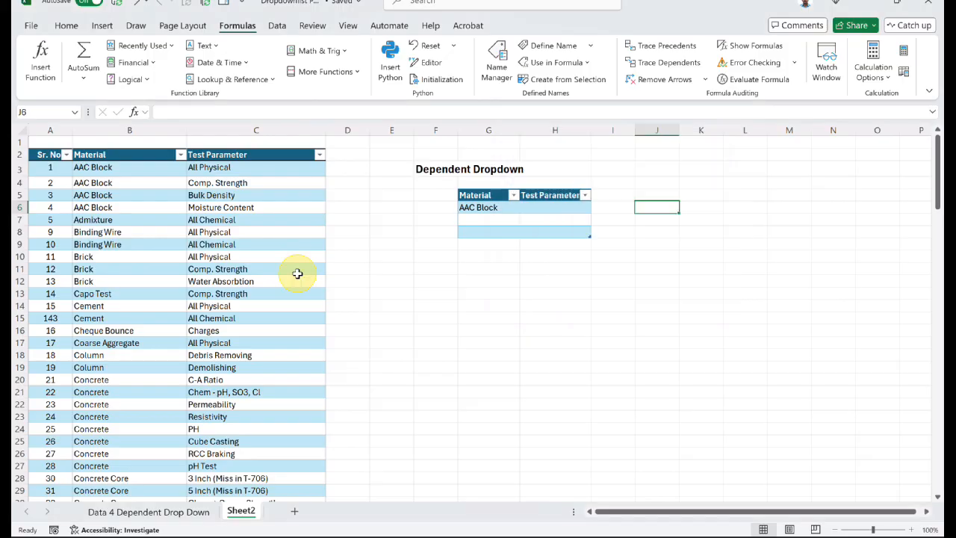
- Define the workbook-scoped name D_parameter for the source table's Test Parameter column, =Table1[Test Parameter]
left_click(297, 274)
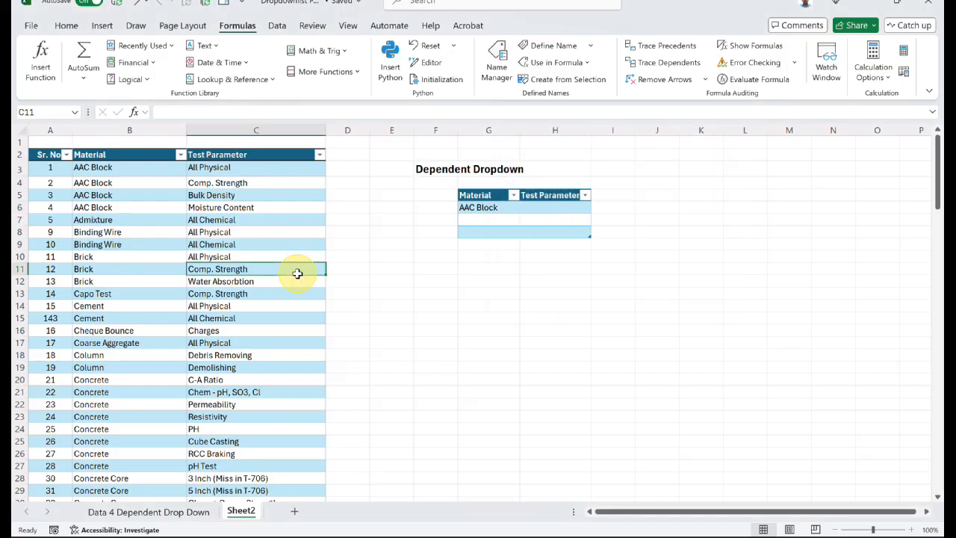
key("ctrl+space")
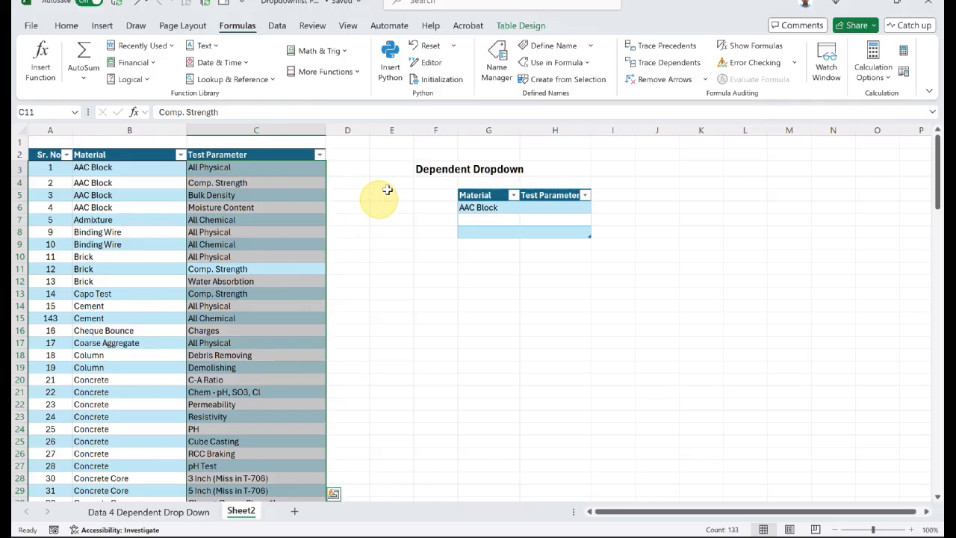
left_click(552, 46)
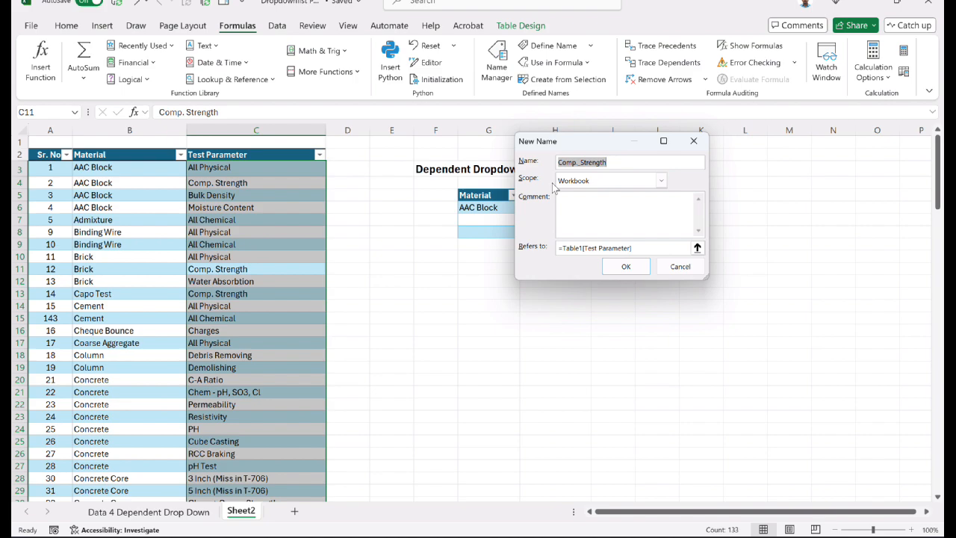
type("D_parameter")
left_click(610, 269)
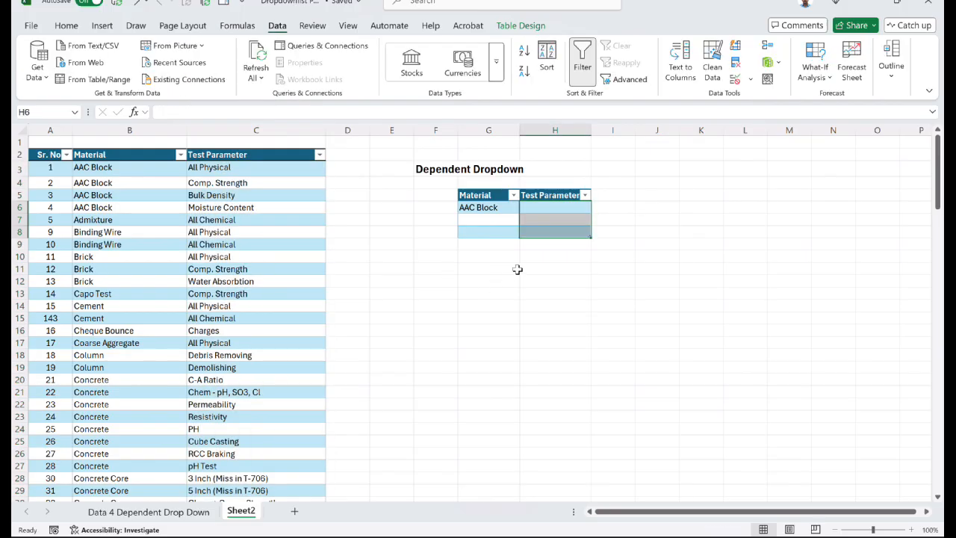
- Begin a COUNTIF formula in H6 with the defined name D_Material as its range
left_click(642, 218)
left_click(572, 208)
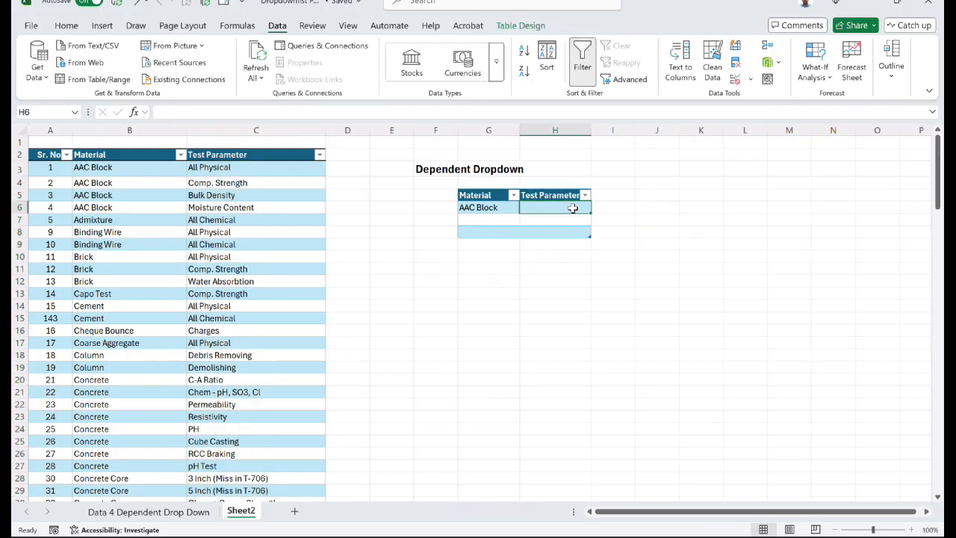
type("=co")
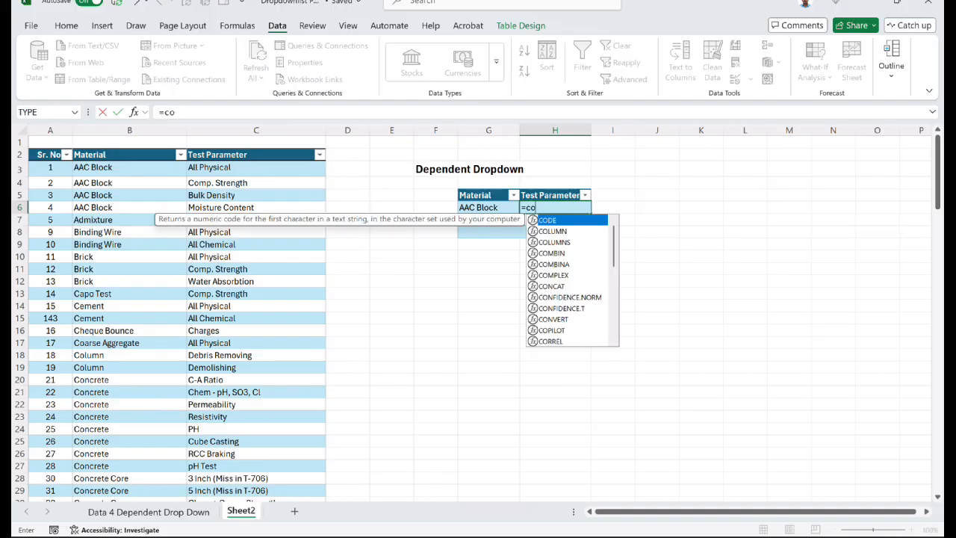
type("un")
key("Down")
key("Down")
key("Down")
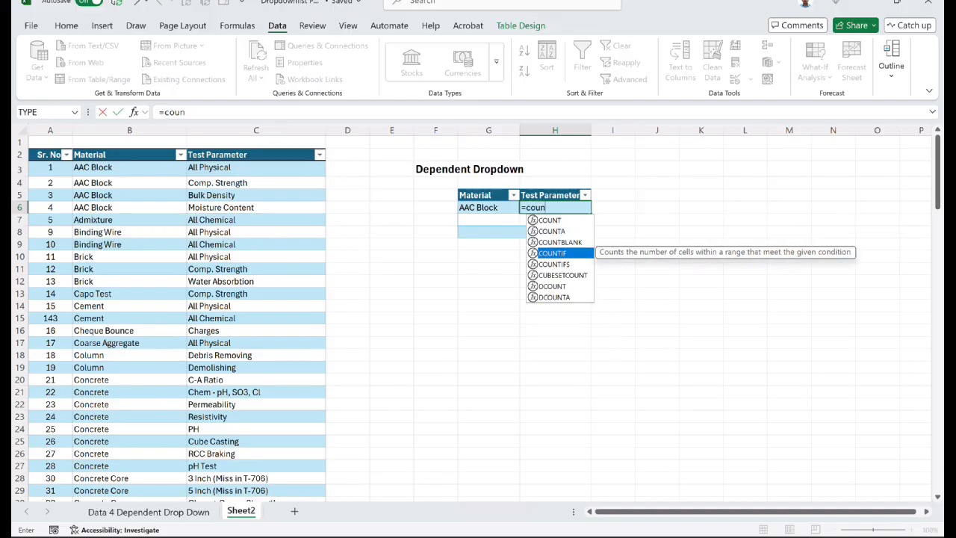
key("Tab")
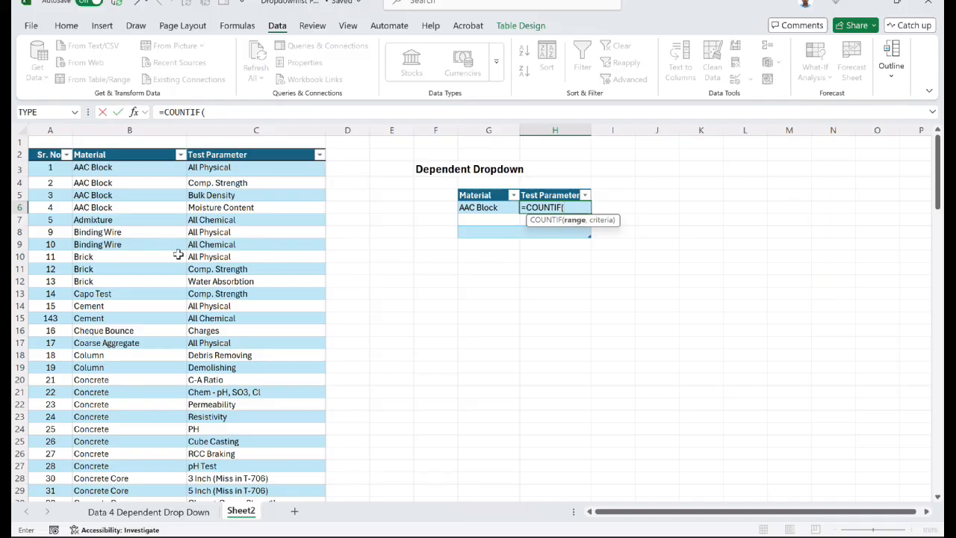
key("F3")
left_click(556, 175)
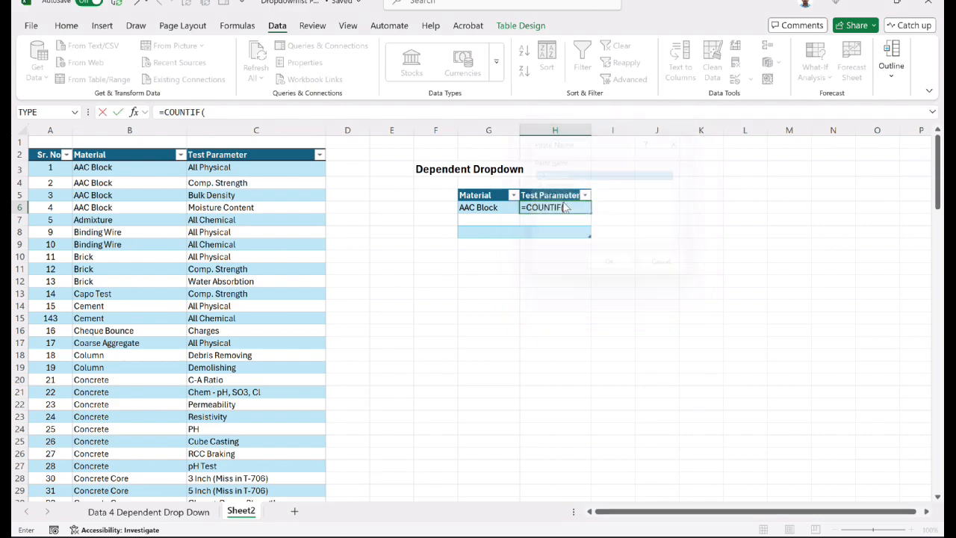
double_click(565, 176)
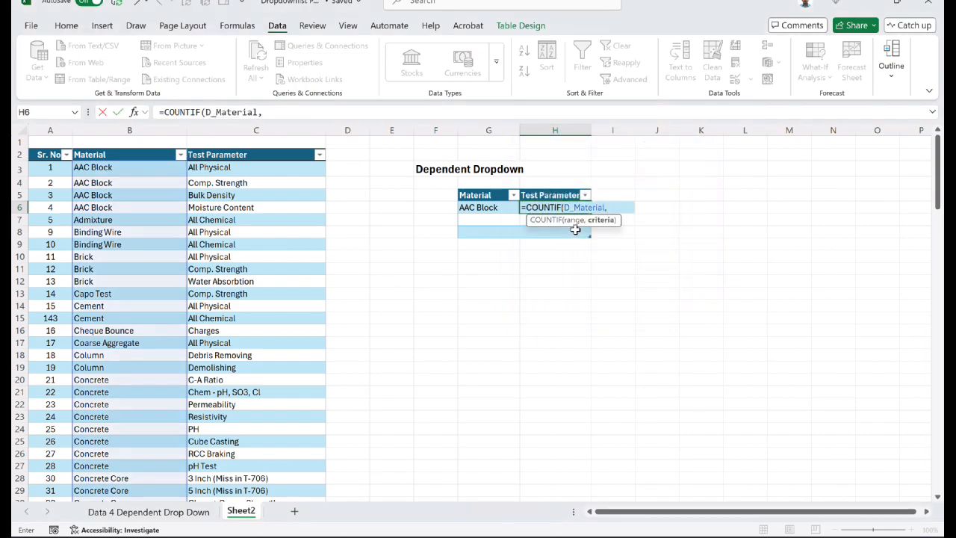
- Complete the COUNTIF formula in H6 with O_material as the criteria, giving =COUNTIF(D_Material,O_material)
key("F3")
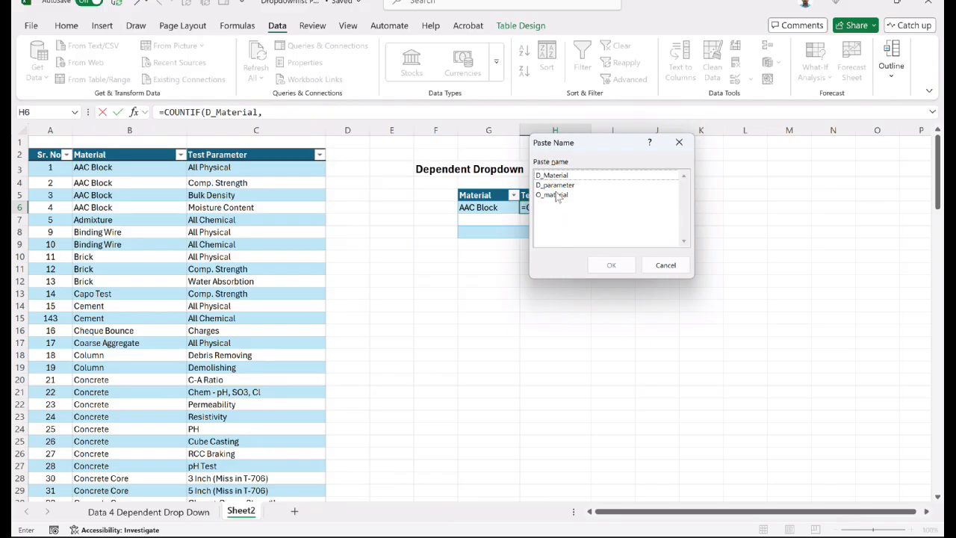
left_click(557, 195)
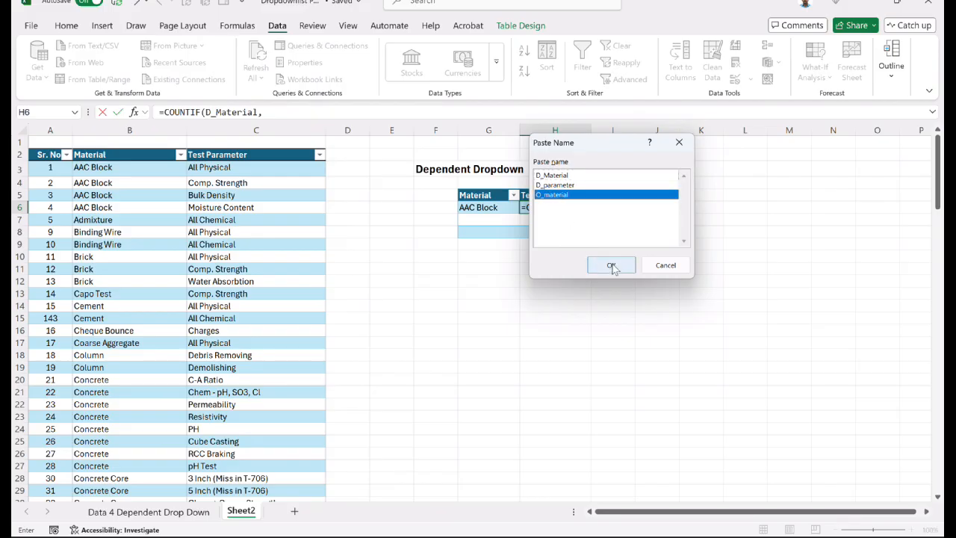
left_click(611, 266)
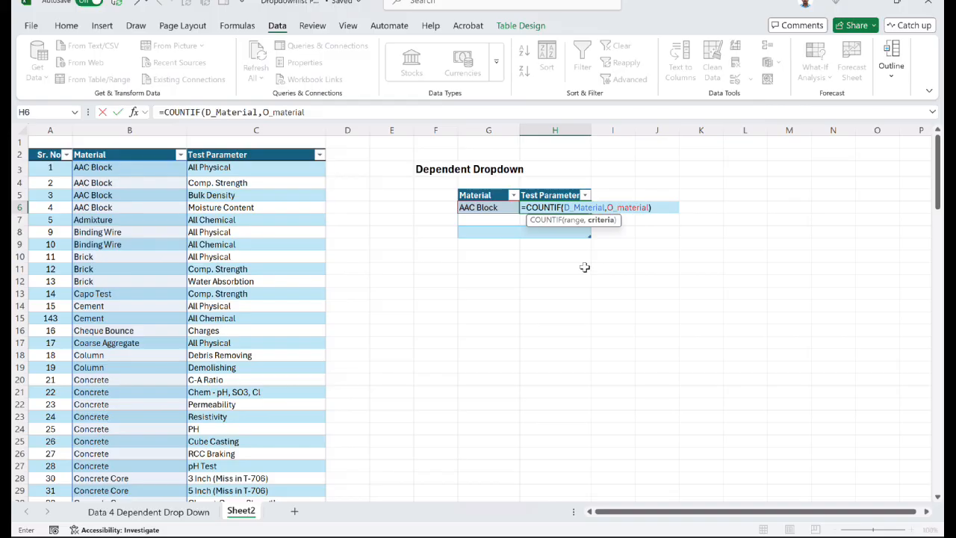
key("Return")
key("Up")
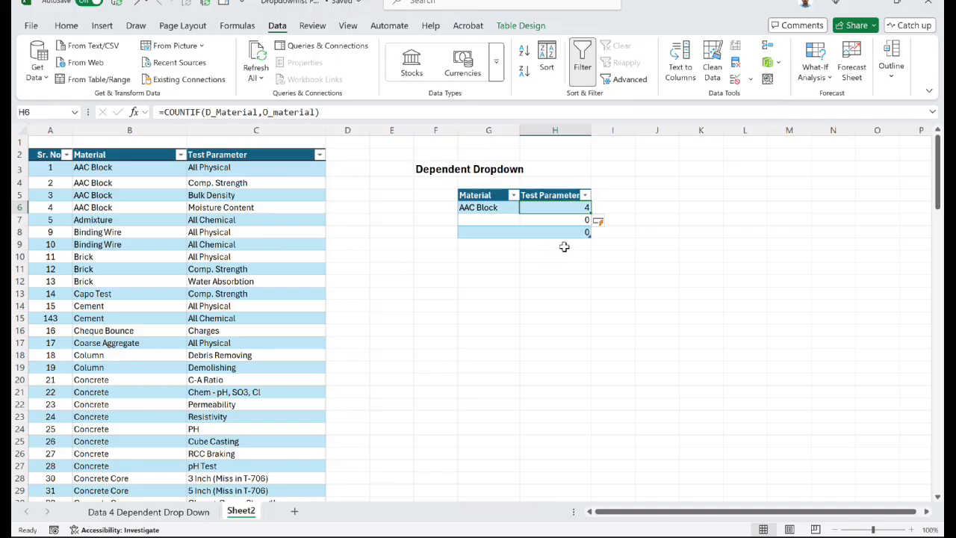
- Begin a MATCH formula in J6 with the defined name O_material as its lookup value
left_click(648, 206)
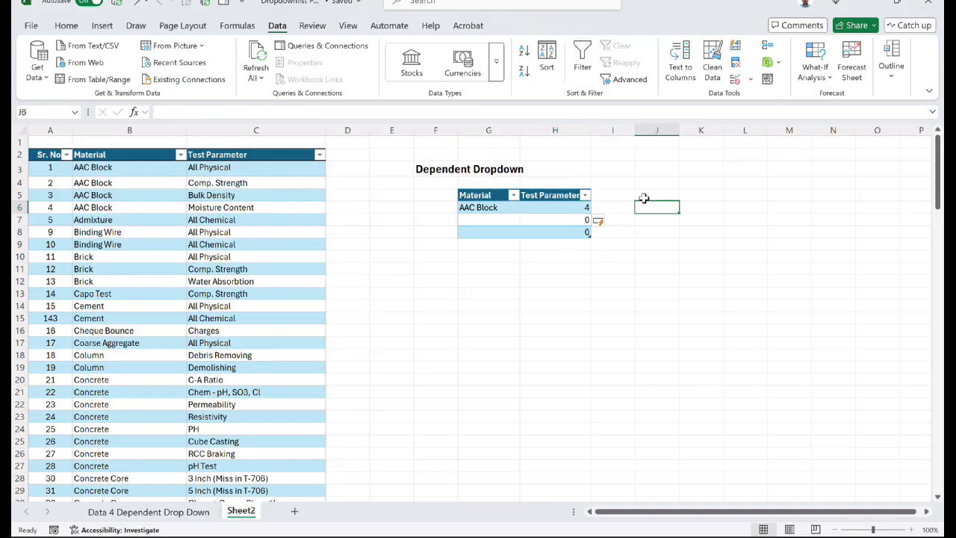
type("=mat")
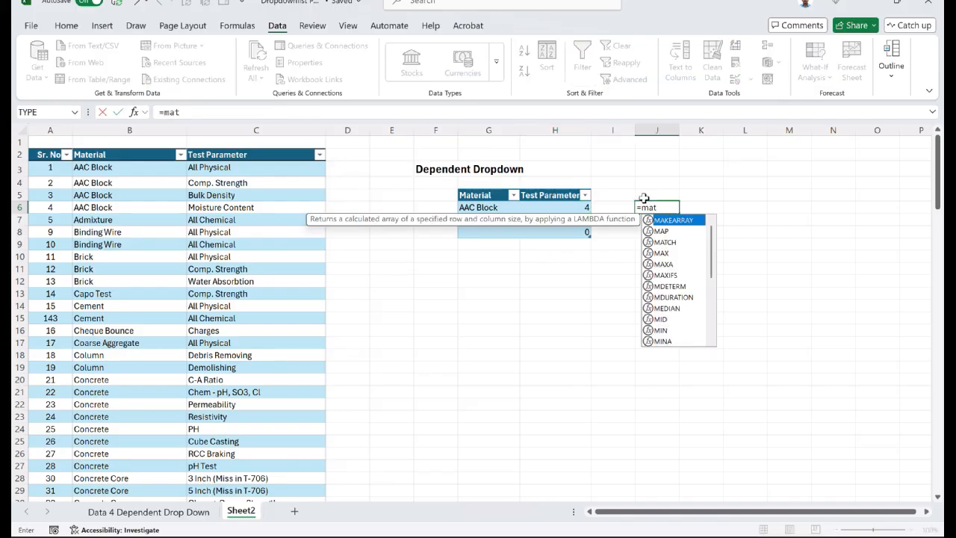
key("Tab")
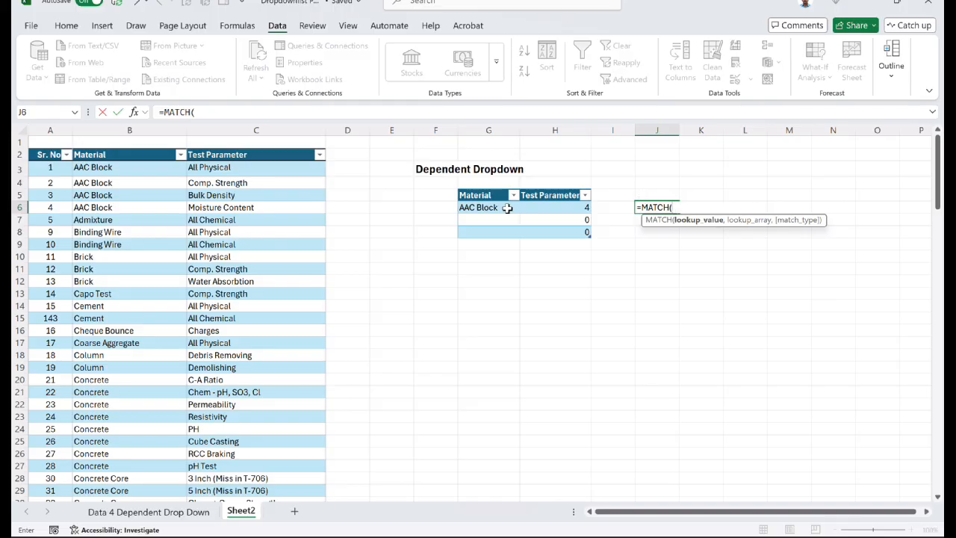
key("F3")
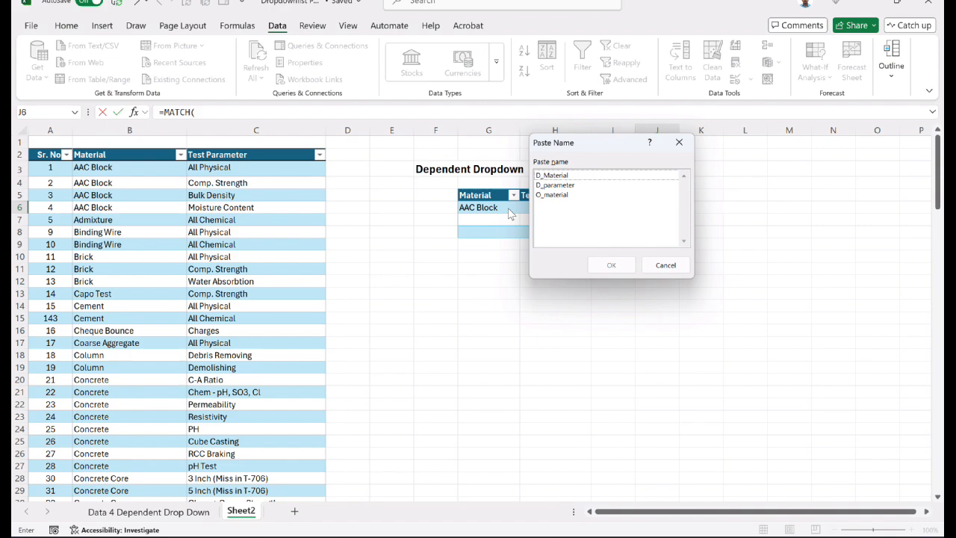
left_click(557, 196)
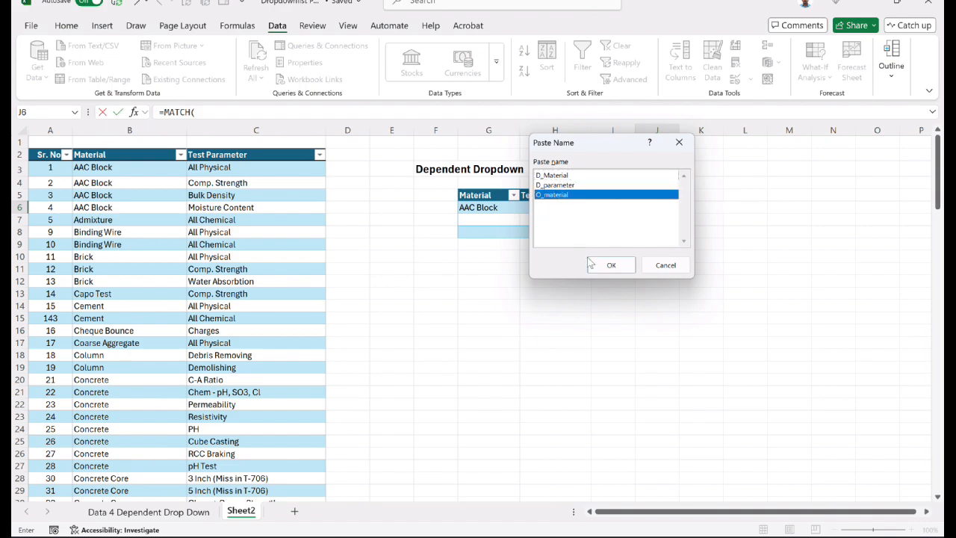
left_click(609, 266)
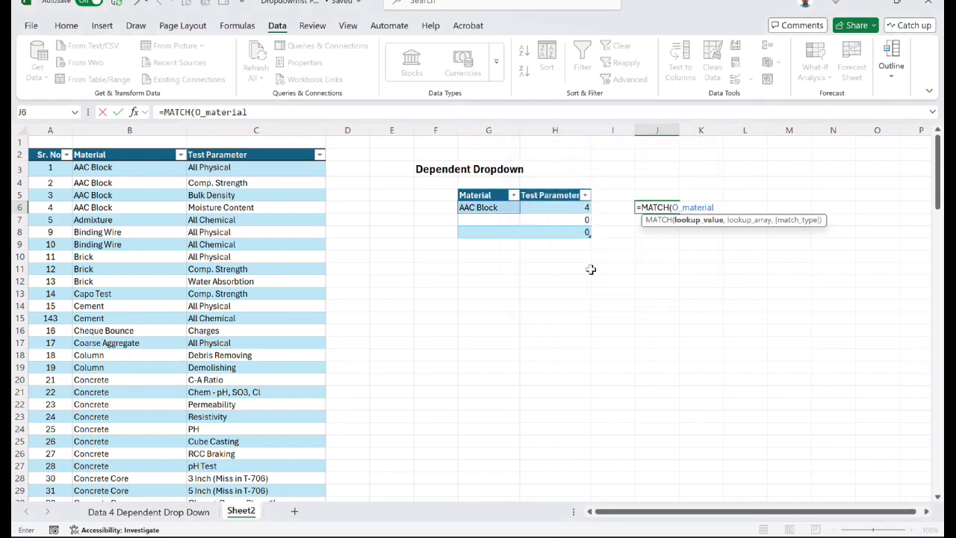
type(",")
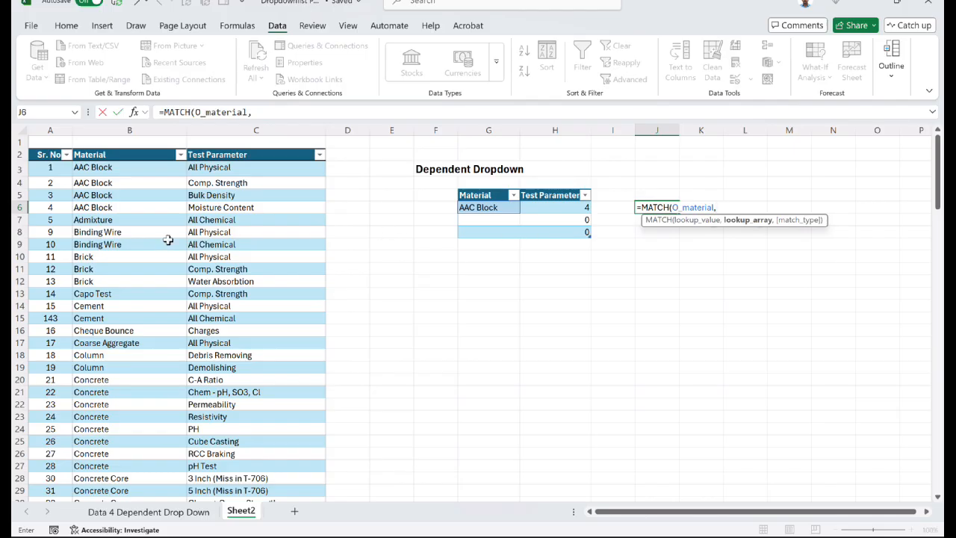
- Complete the MATCH formula in J6 with D_Material as lookup array and exact match, giving =MATCH(O_material,D_Material,0)
key("F3")
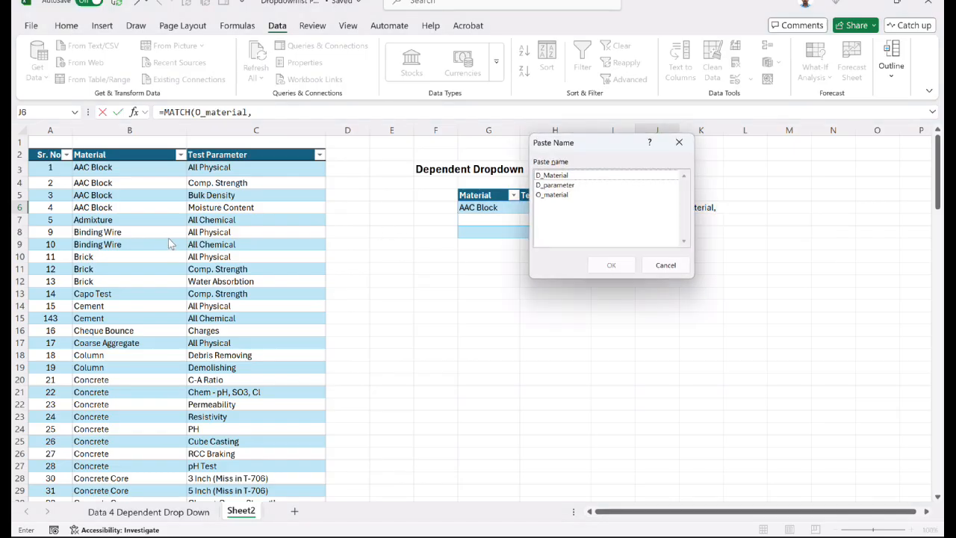
left_click(543, 176)
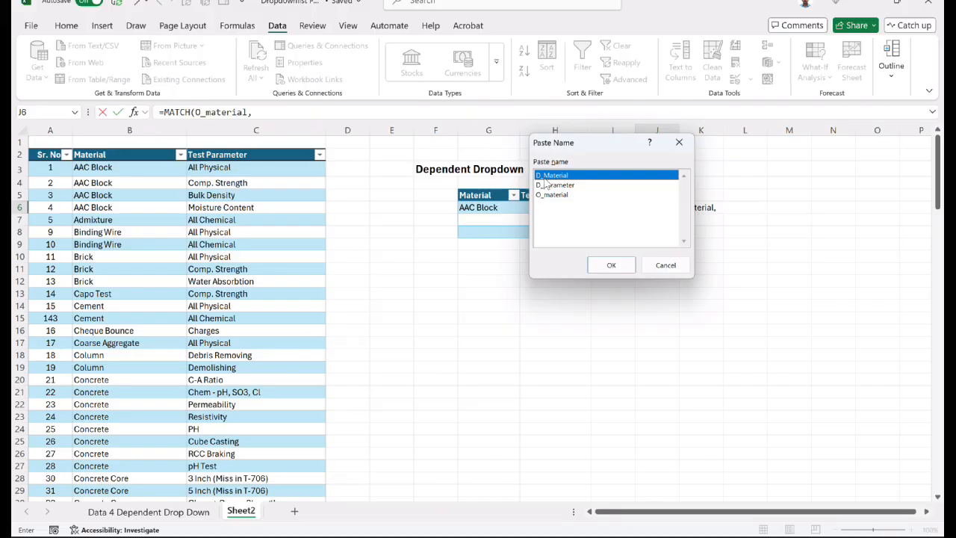
left_click(628, 270)
type(",")
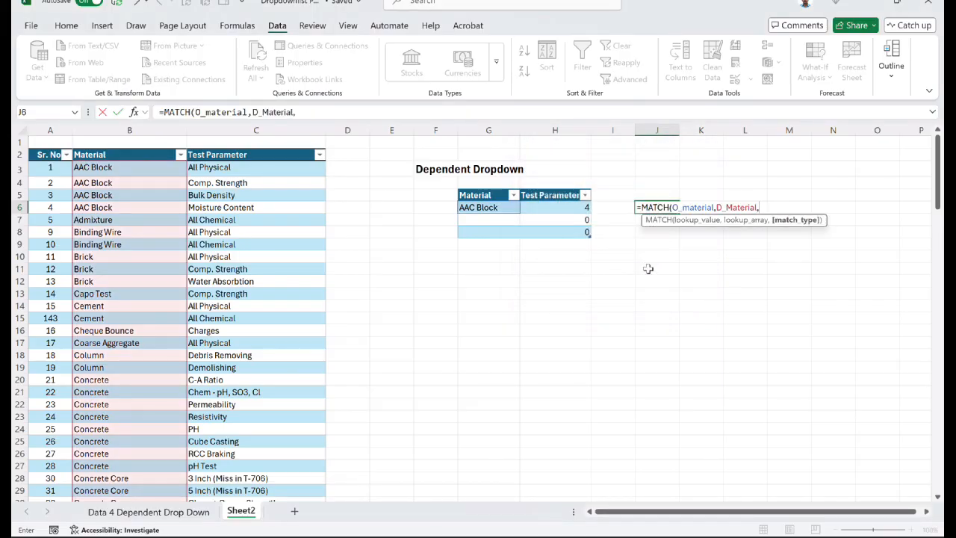
key("Down")
key("Tab")
type(")")
key("Return")
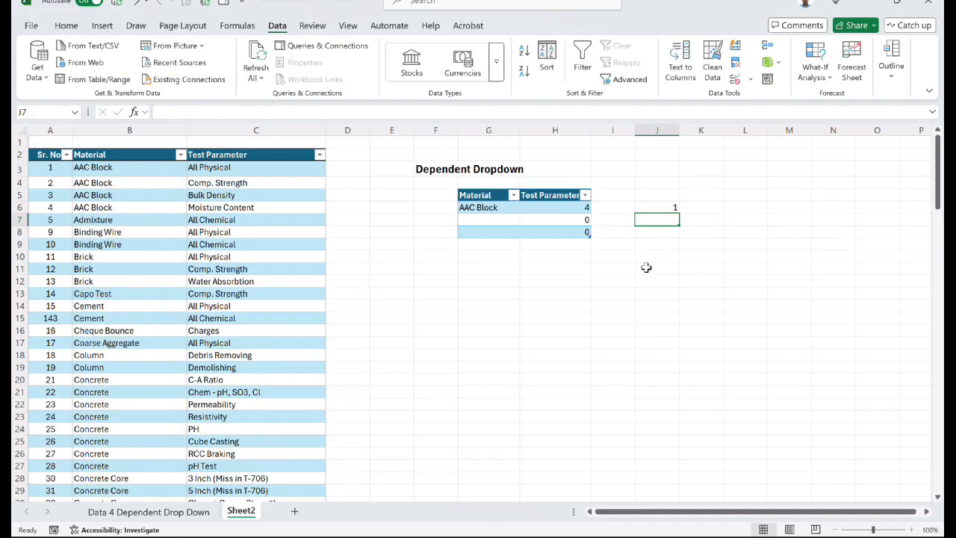
left_click(667, 208)
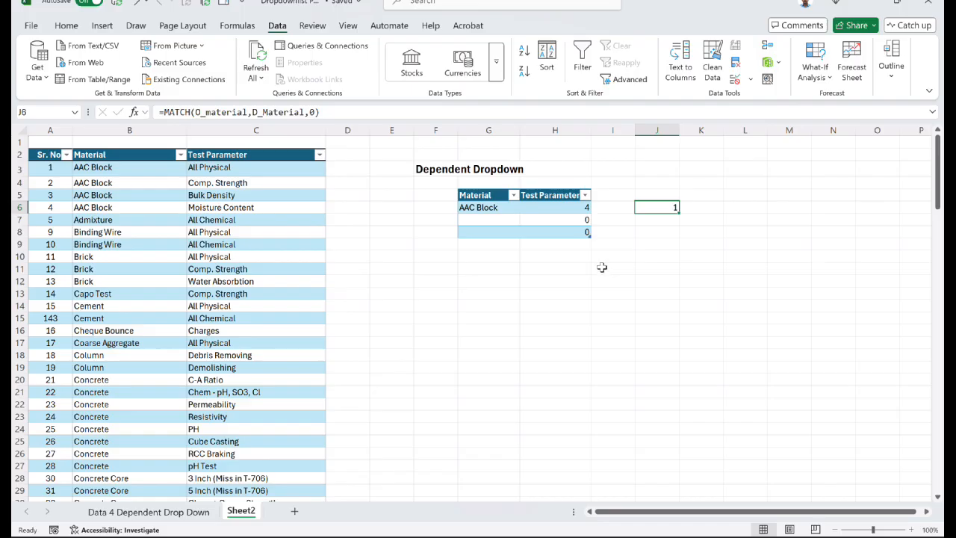
- Begin an OFFSET formula in K6 with the defined name D_parameter as its reference
key("Right")
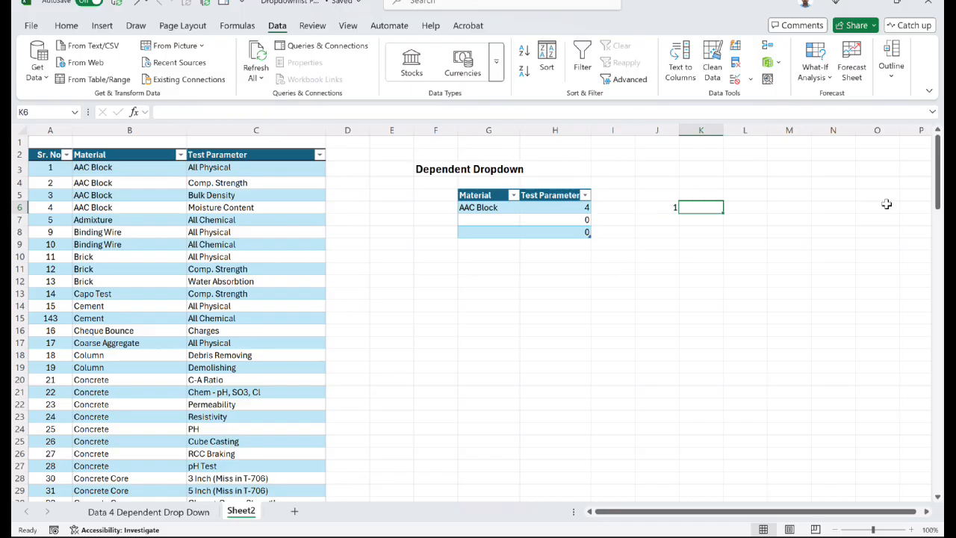
type("=co")
key("BackSpace")
key("BackSpace")
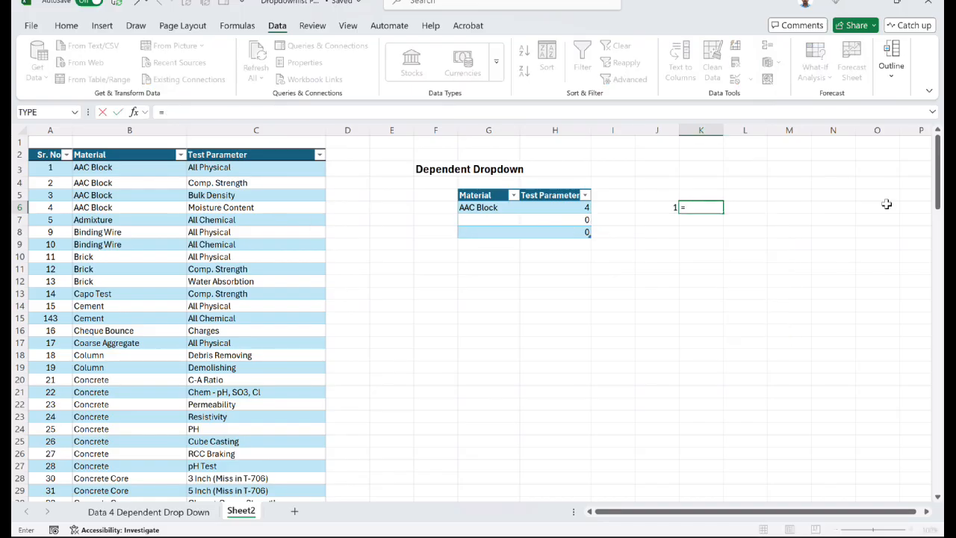
type("of")
key("Tab")
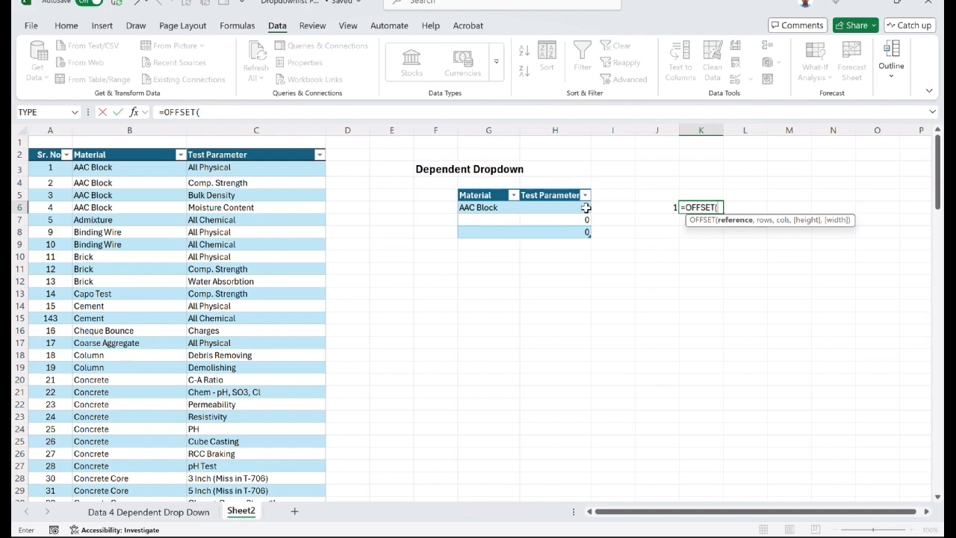
key("F3")
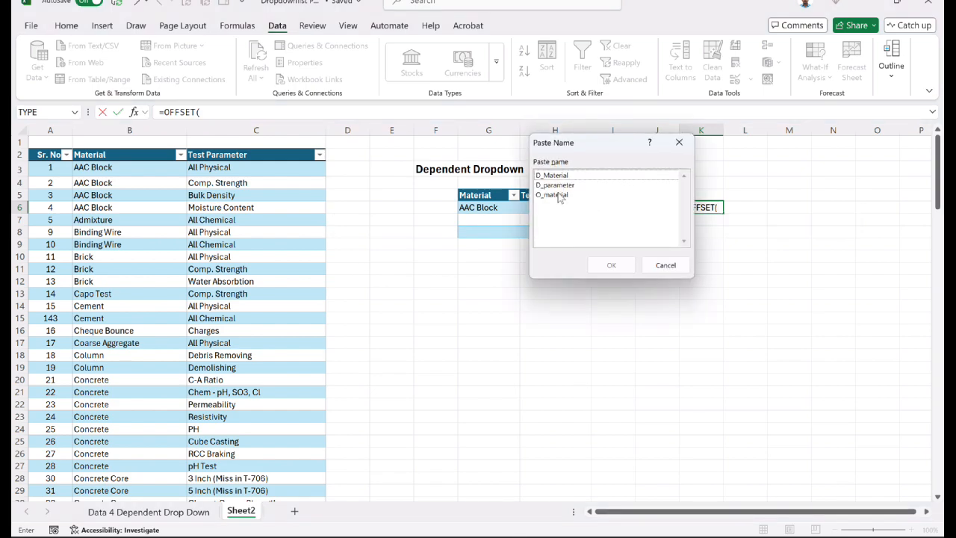
left_click(560, 185)
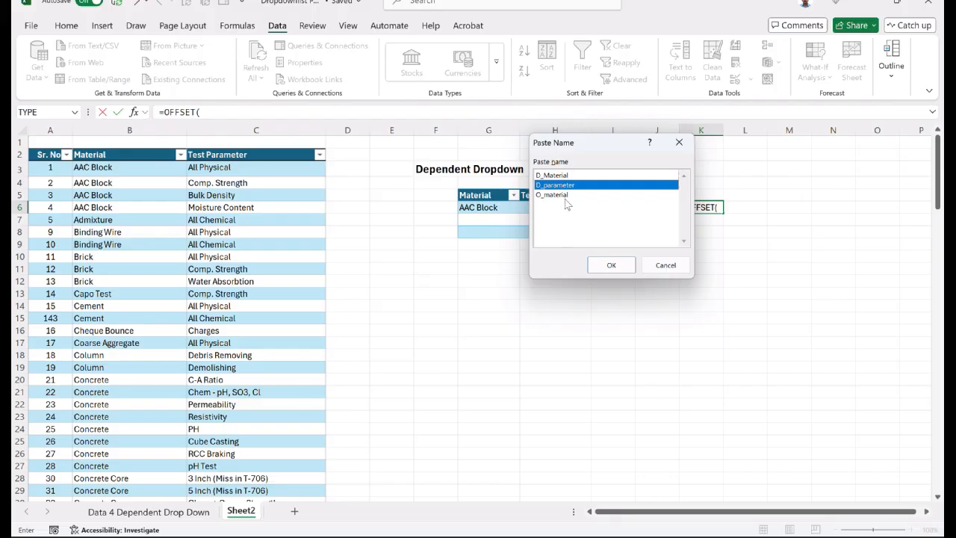
left_click(610, 265)
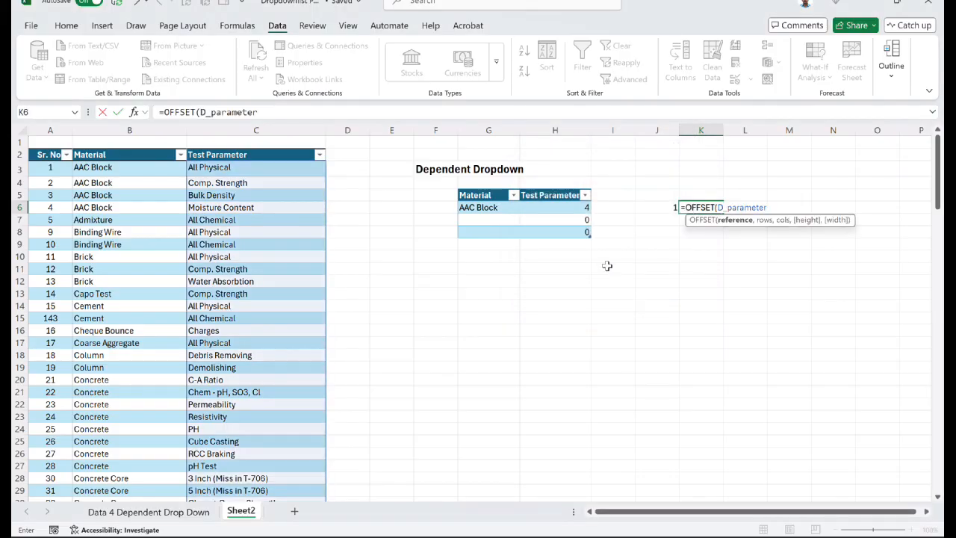
- Complete the OFFSET formula in K6 with J6 as rows, 0 columns, H6 as height and width 1, and compare its list with C3:C6
type(",")
left_click(655, 209)
type(",")
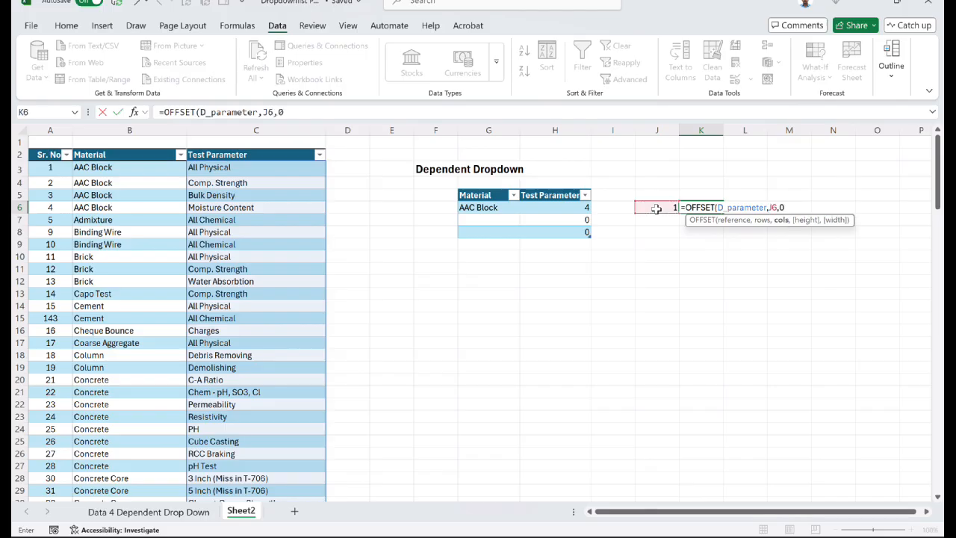
type("0,")
left_click(579, 208)
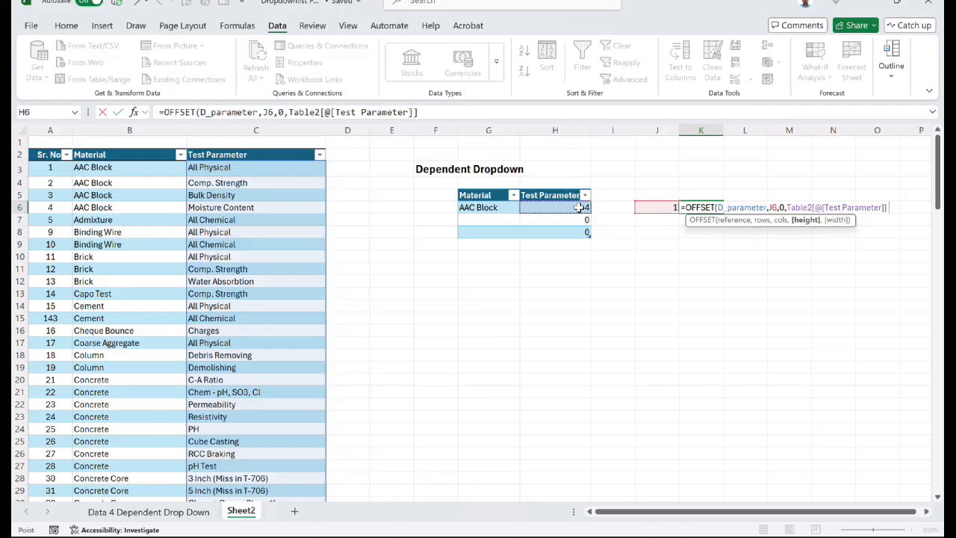
type(",1")
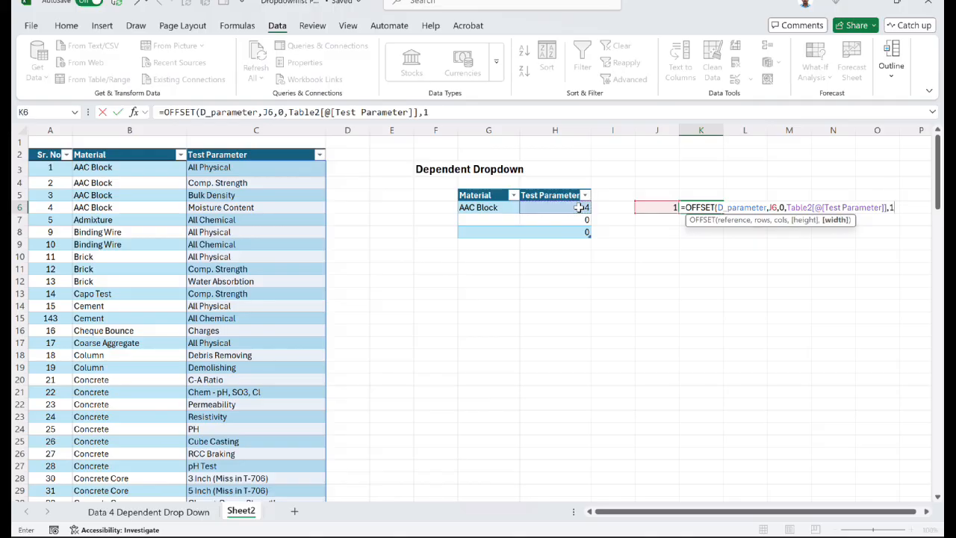
key("Return")
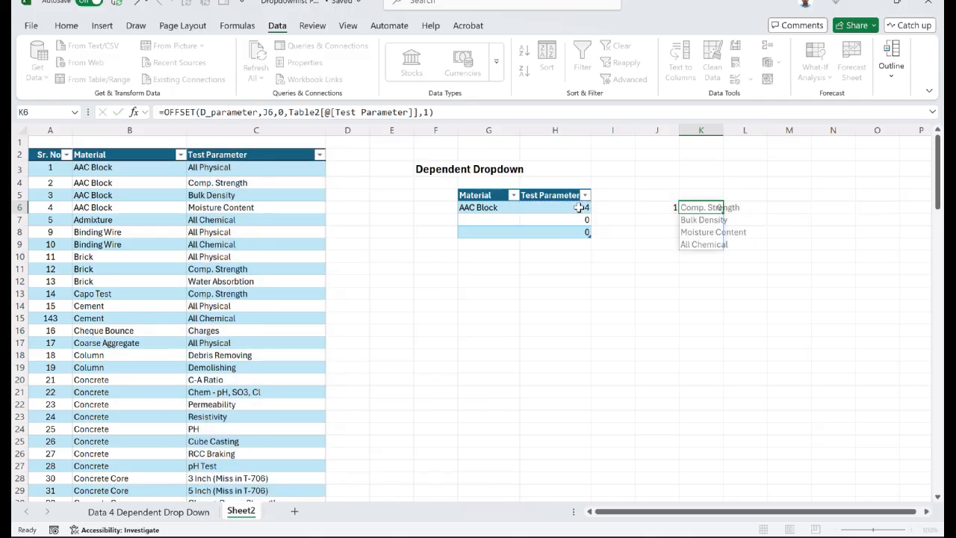
left_click_drag(694, 208, 696, 241)
left_click_drag(246, 168, 246, 208)
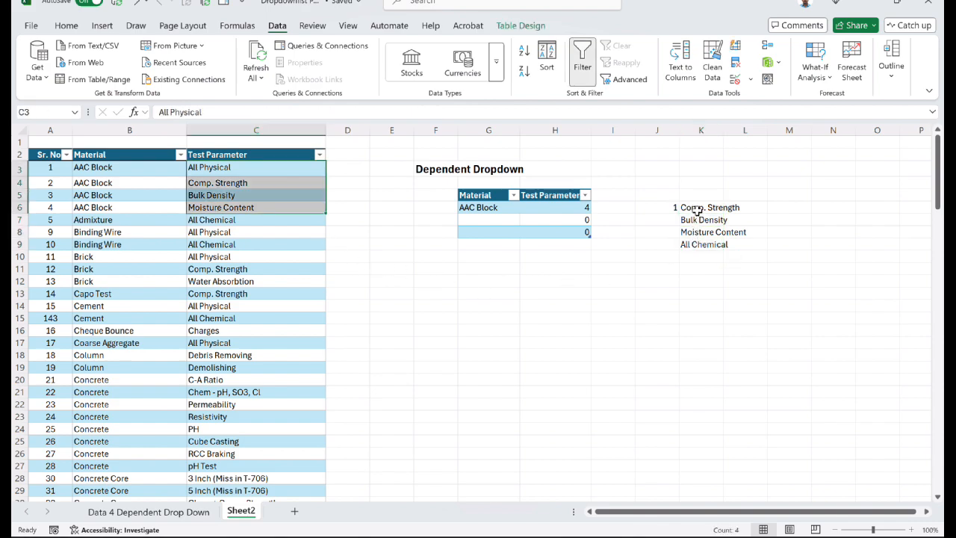
left_click_drag(696, 210, 700, 240)
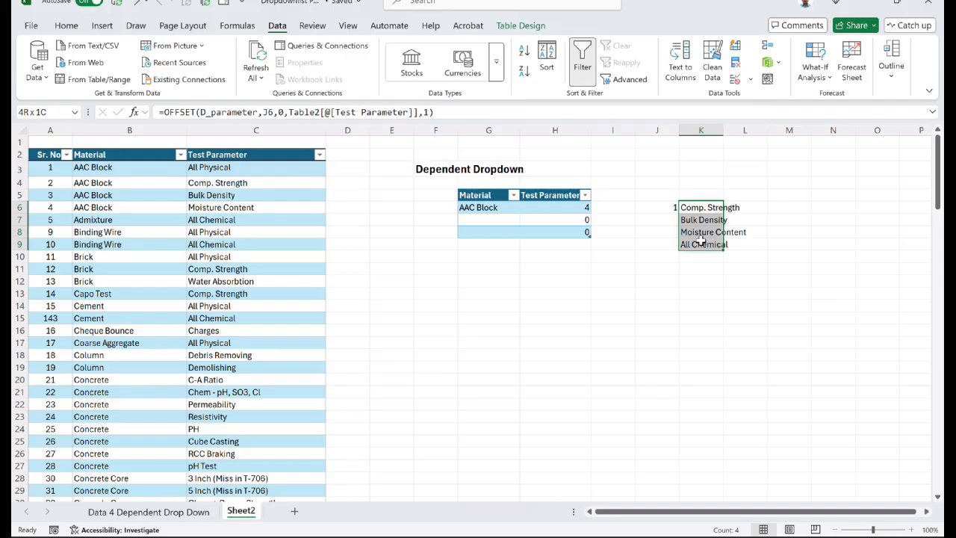
left_click_drag(700, 241, 700, 240)
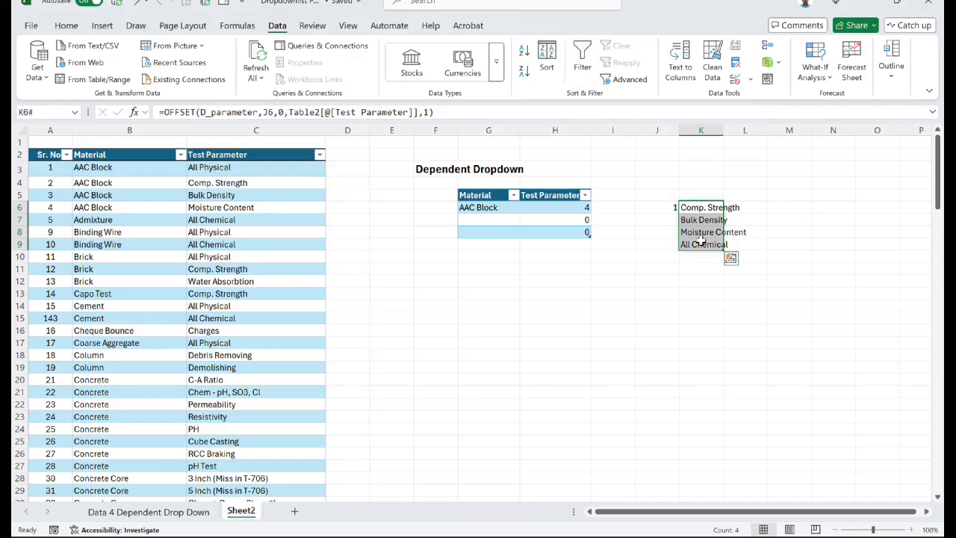
- Copy the OFFSET formula from K6 and paste it into H6 ahead of the COUNTIF function
key("BackSpace")
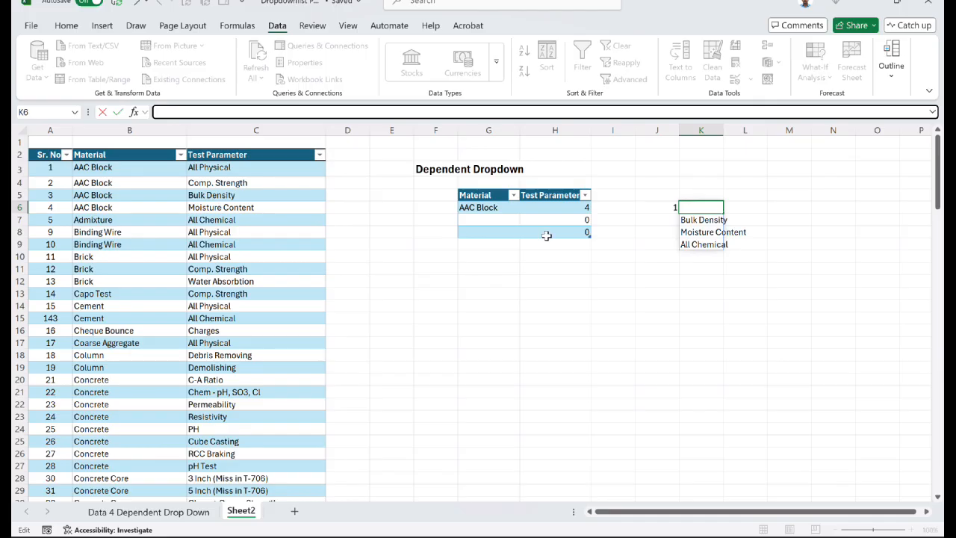
key("Escape")
left_click(555, 207)
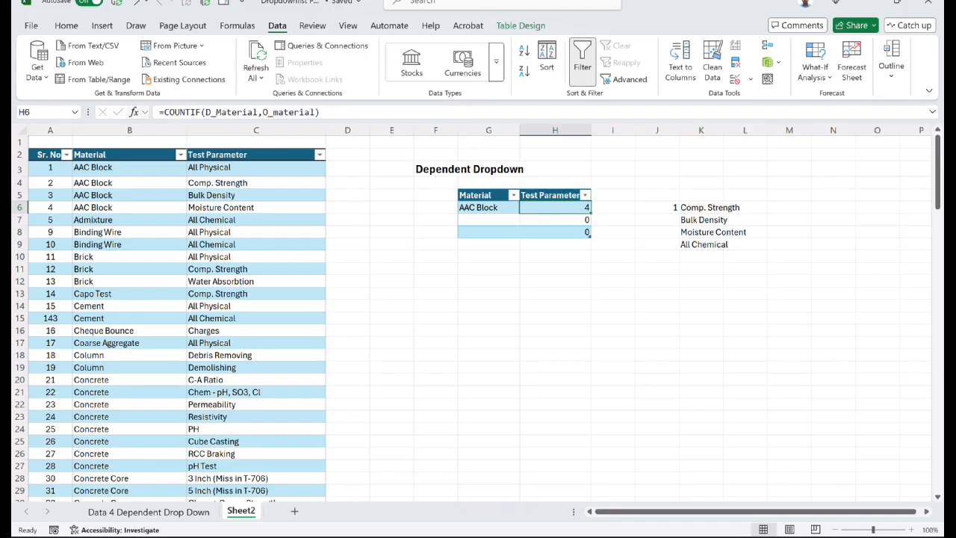
double_click(555, 207)
left_click(164, 112)
type("=OFFSET(D_parameter,J6,0,Table2[@[Test Parameter]],1)")
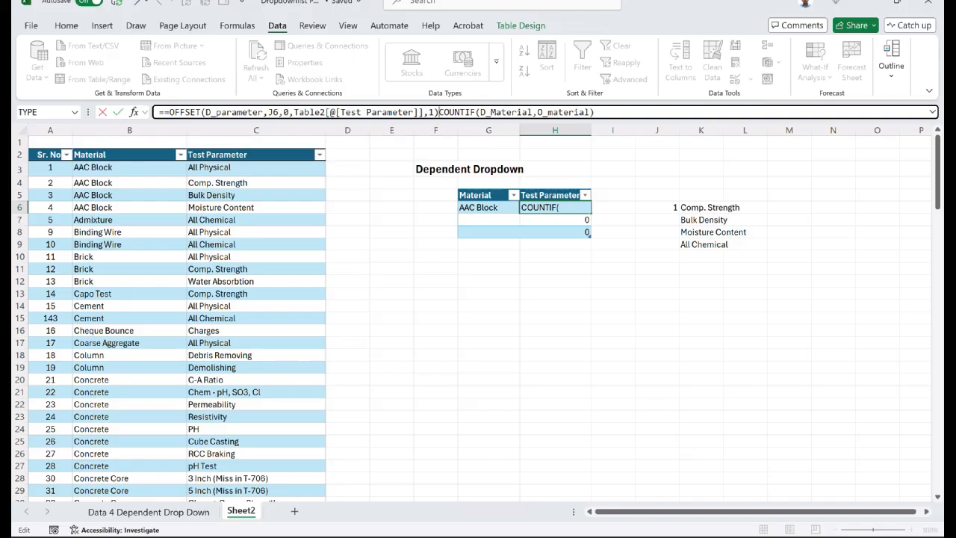
- Move COUNTIF(D_Material,O_material) into the height argument of H6's OFFSET formula, replacing Table2[@[Test Parameter]]
left_click_drag(595, 112, 444, 112)
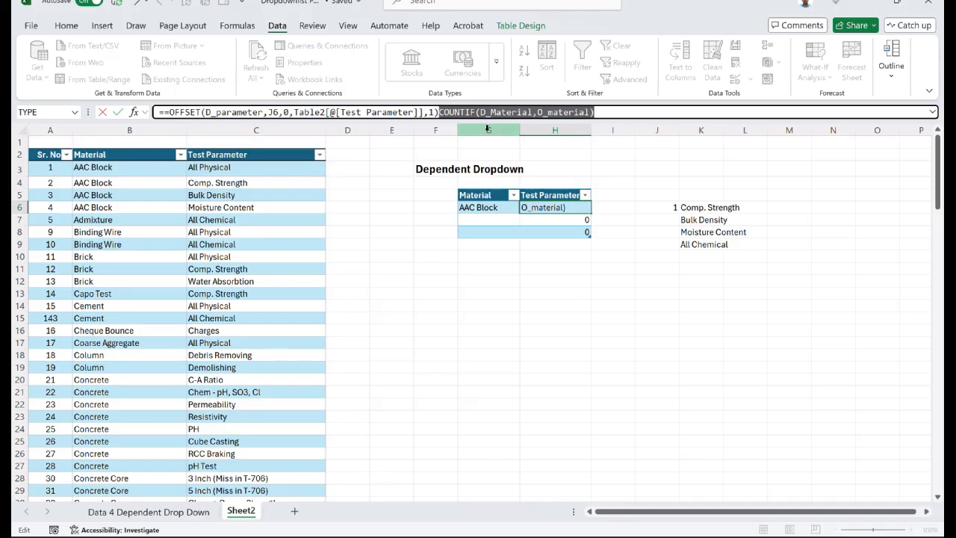
key("BackSpace")
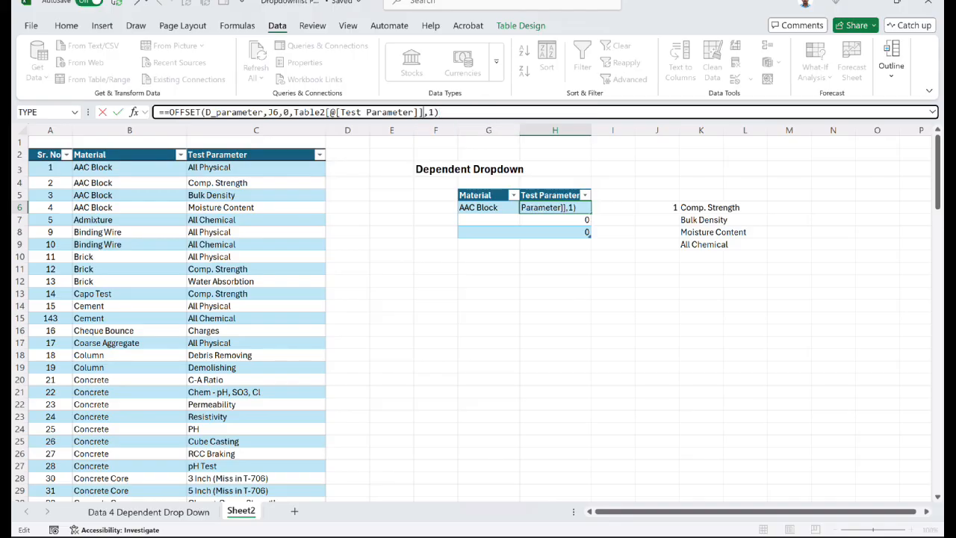
left_click_drag(423, 112, 293, 112)
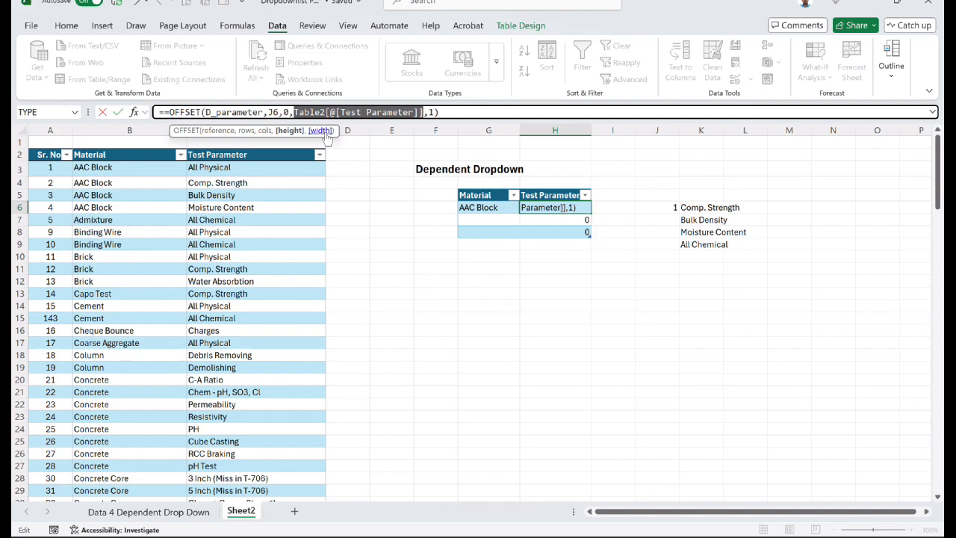
type("COUNTIF(D_Material,O_material)")
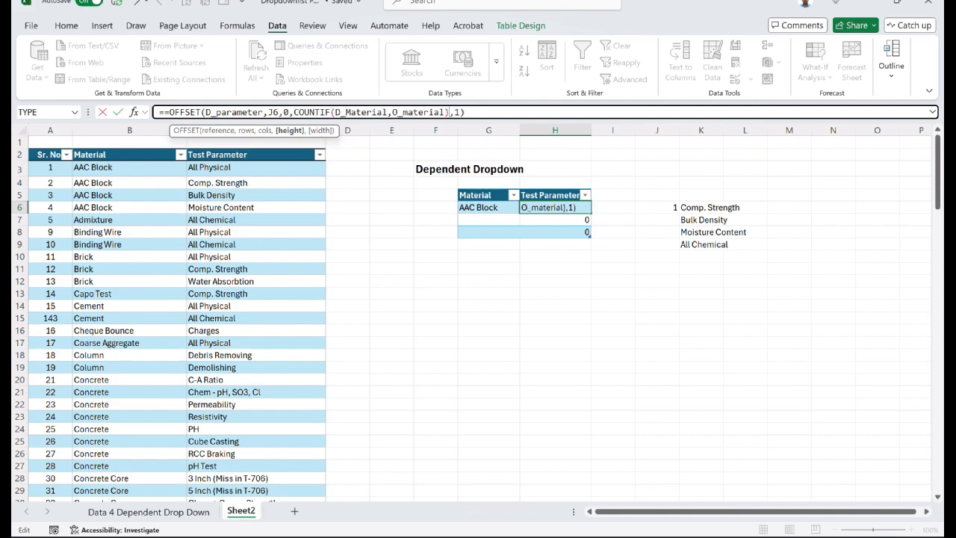
- Replace J6 in H6's OFFSET formula with MATCH(O_material,D_Material,0) and remove the duplicate equals sign
double_click(273, 112)
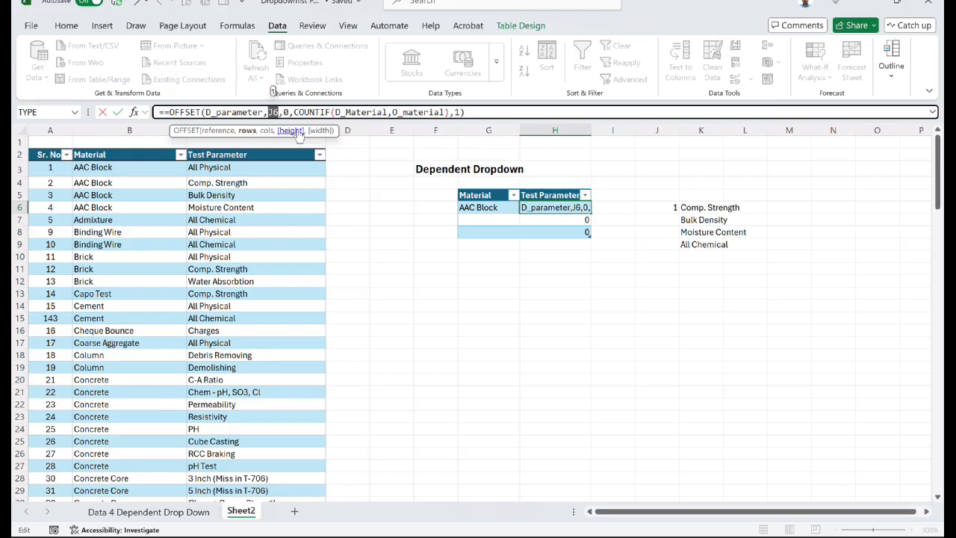
key("BackSpace")
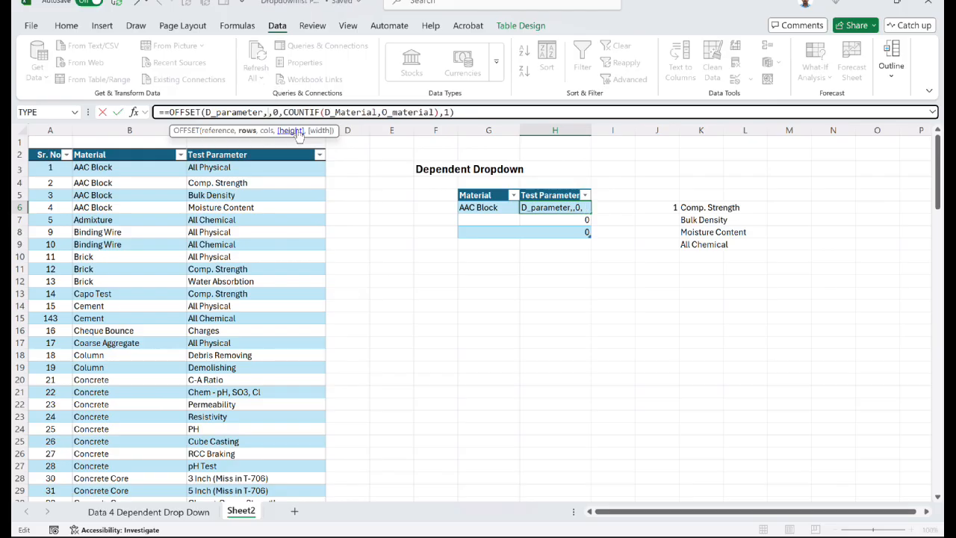
left_click(169, 112)
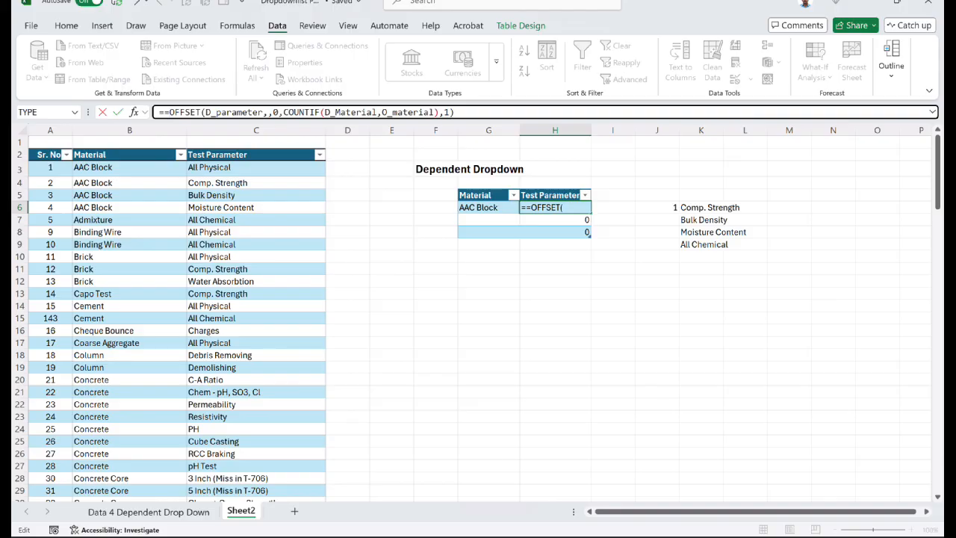
key("BackSpace")
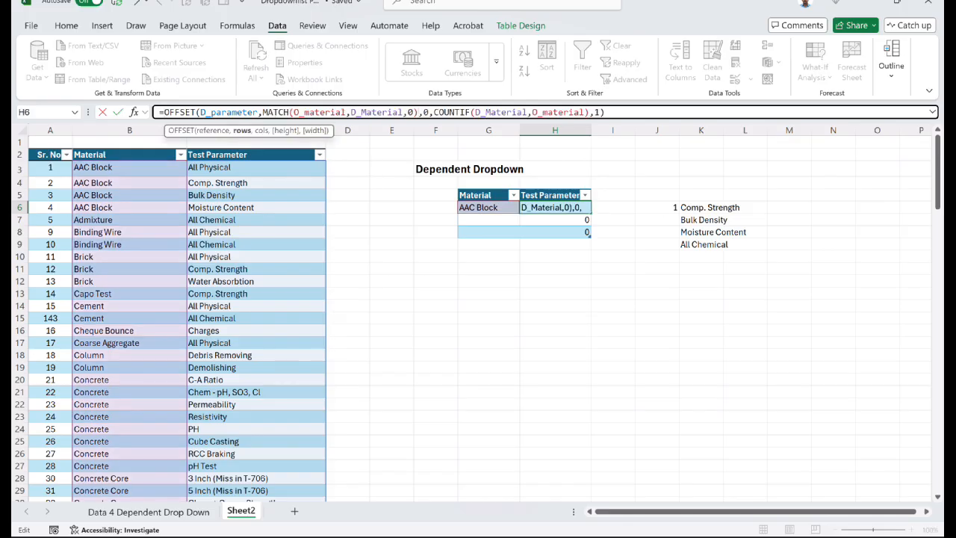
key("shift+Right")
key("shift+Right")
key("shift+Right")
key("shift+Right")
key("shift+Right")
key("shift+Right")
key("shift+Right")
key("shift+Right")
key("shift+Right")
key("shift+Right")
key("shift+Right")
key("shift+Right")
key("shift+Right")
key("shift+Right")
key("shift+Right")
key("shift+Right")
key("shift+Right")
key("shift+Right")
key("shift+Right")
key("shift+Right")
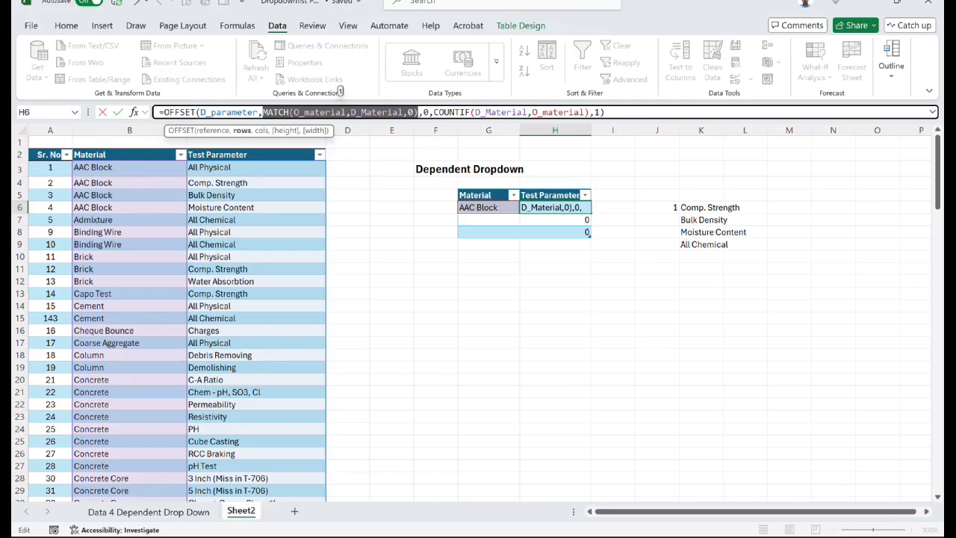
- Review the COUNTIF height argument and enter =OFFSET(D_parameter,MATCH(O_material,D_Material,0),0,COUNTIF(D_Material,O_material),1) in H6
key("Right")
key("Right")
key("Right")
key("Right")
key("shift+Right")
key("shift+Right")
key("shift+Right")
key("shift+Right")
key("shift+Right")
key("shift+Right")
key("shift+Right")
key("shift+Right")
key("shift+Right")
key("shift+Right")
key("shift+Right")
key("shift+Right")
key("shift+Right")
key("shift+Right")
key("shift+Right")
key("shift+Right")
key("shift+Right")
key("shift+Right")
key("shift+Right")
key("shift+Right")
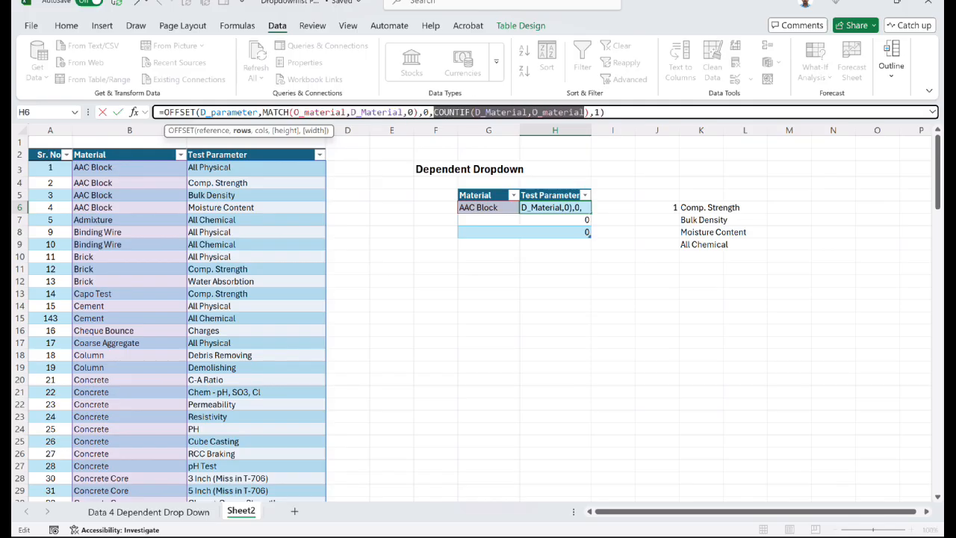
key("shift+Right")
key("shift+Right")
key("shift+Right")
key("shift+Right")
key("shift+Left")
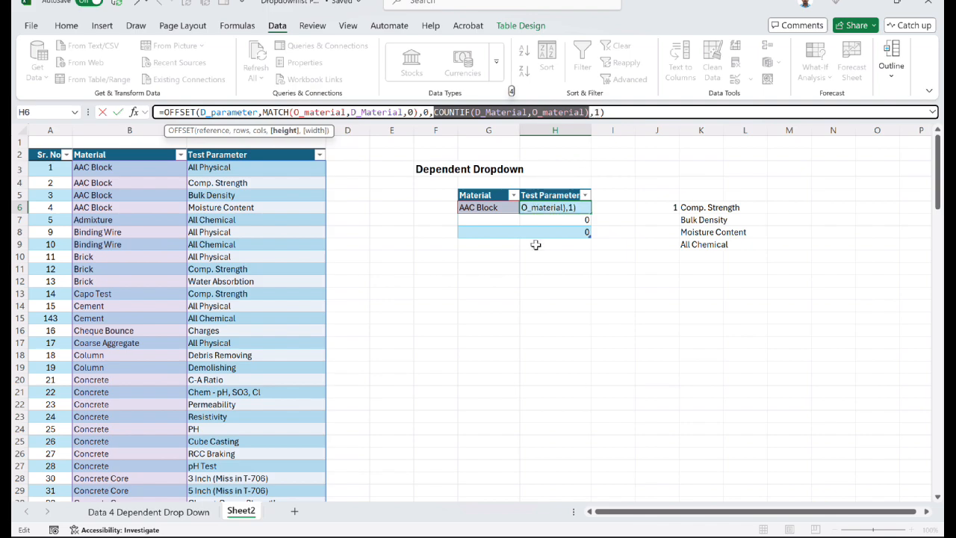
key("ctrl+Return")
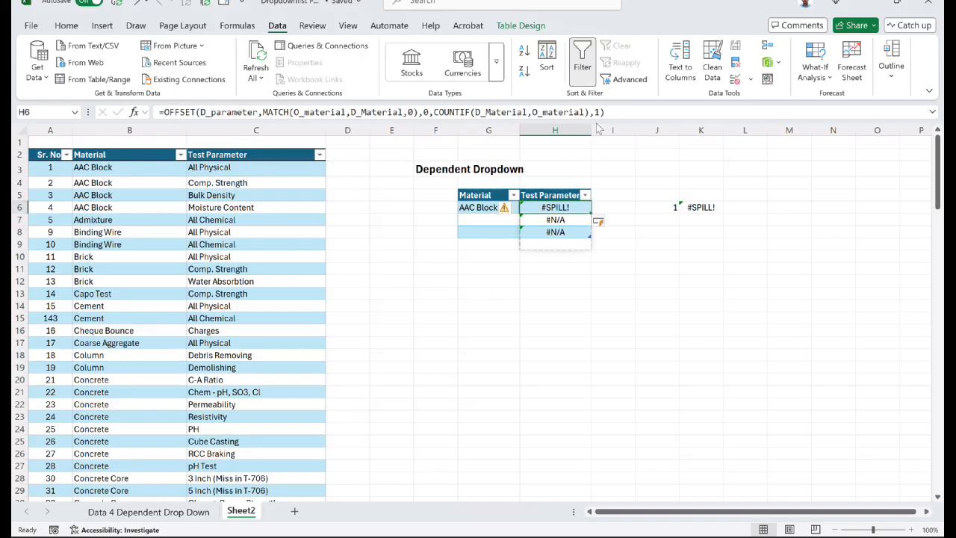
- Cut the combined OFFSET formula out of H6 and clear the Test Parameter cells H6:H8
left_click_drag(608, 112, 158, 112)
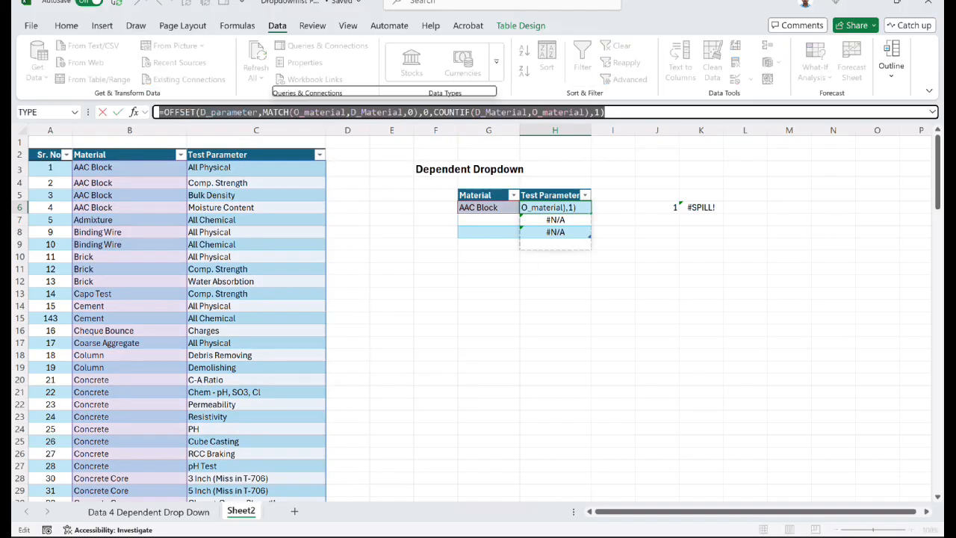
key("BackSpace")
key("ctrl+Return")
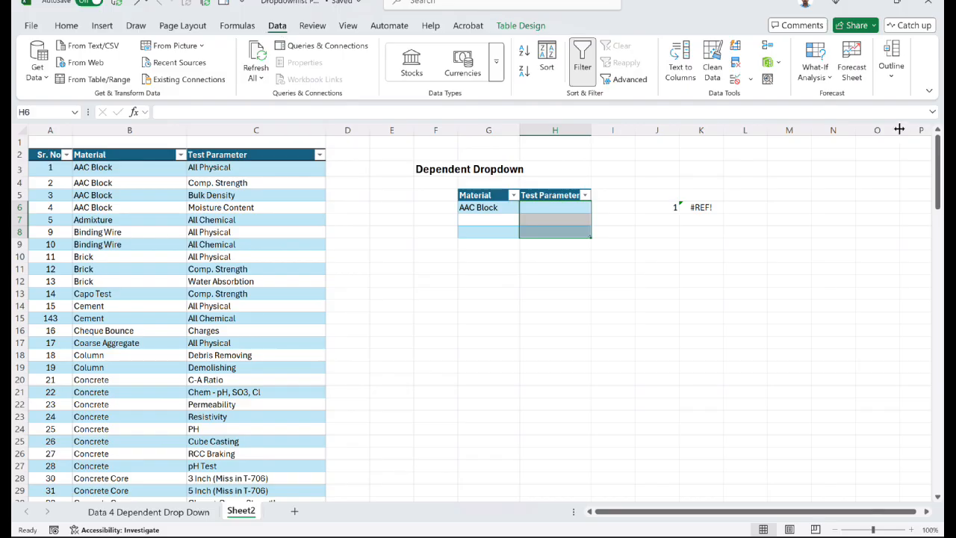
- Apply List data validation to H6:H8 with the cut OFFSET formula as source, and open the dropdown in H6
left_click(752, 80)
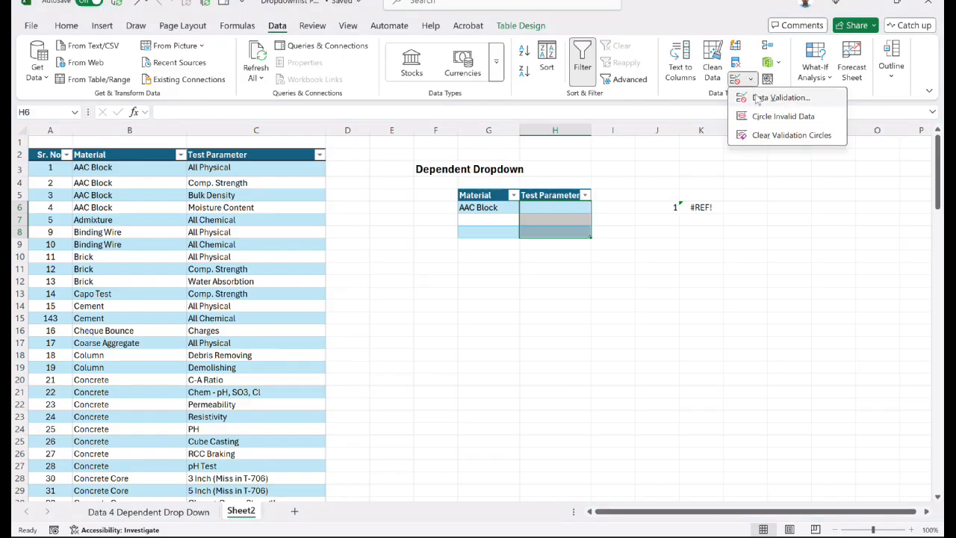
left_click(753, 95)
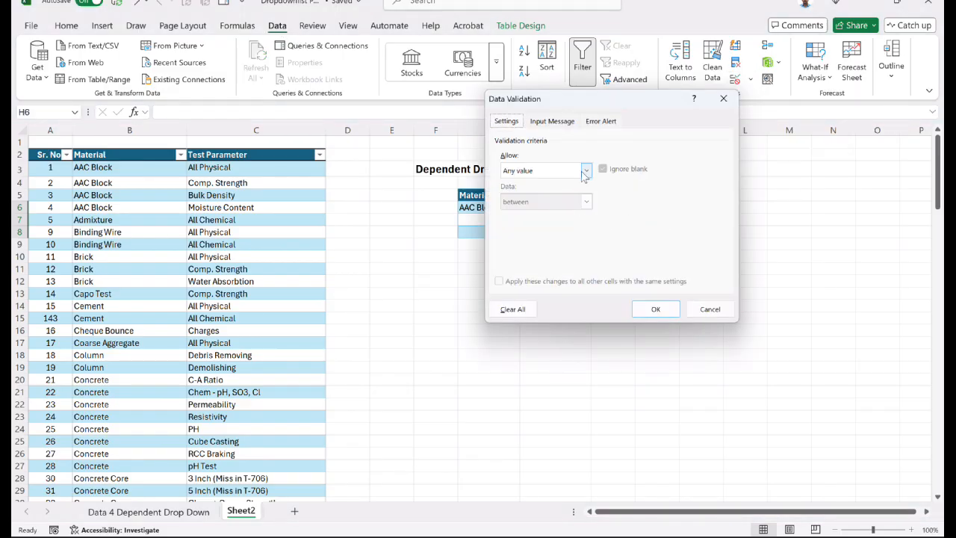
left_click(586, 170)
left_click(539, 215)
left_click(557, 231)
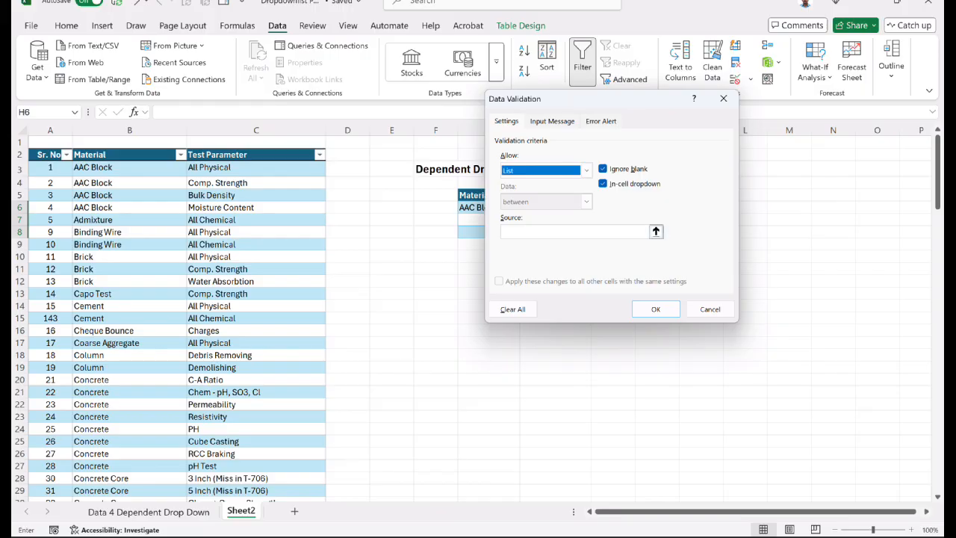
key("ctrl+v")
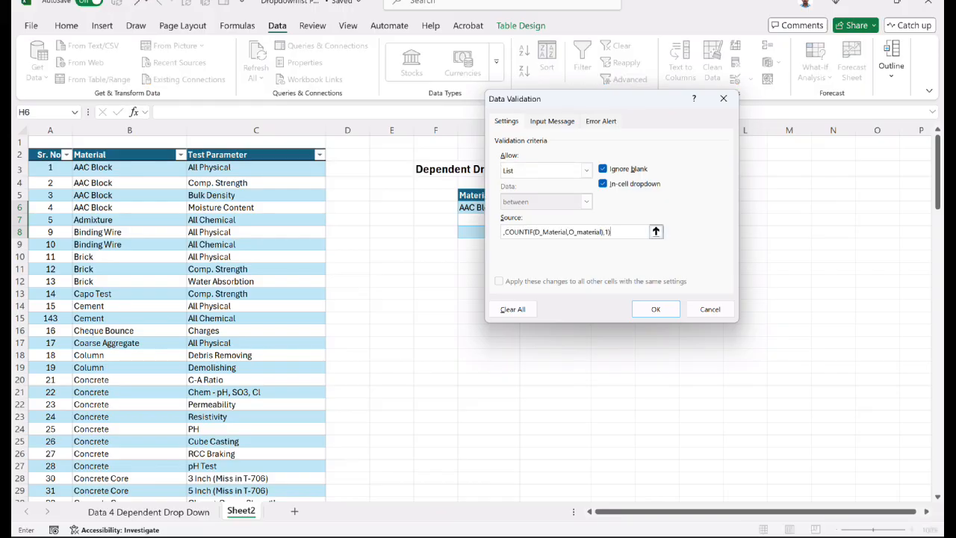
left_click(655, 308)
left_click(596, 207)
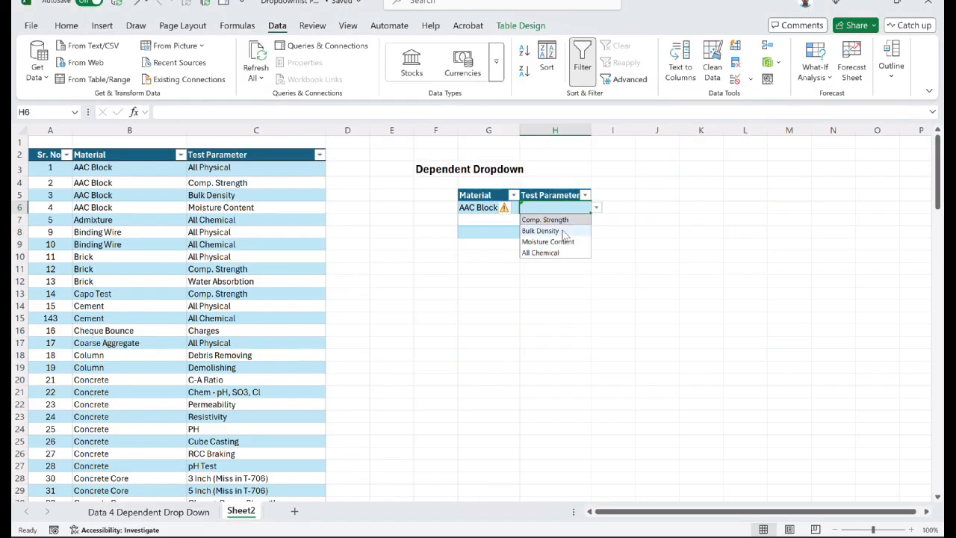
- Choose Comp. Strength as the Test Parameter for AAC Block in H6
left_click(556, 219)
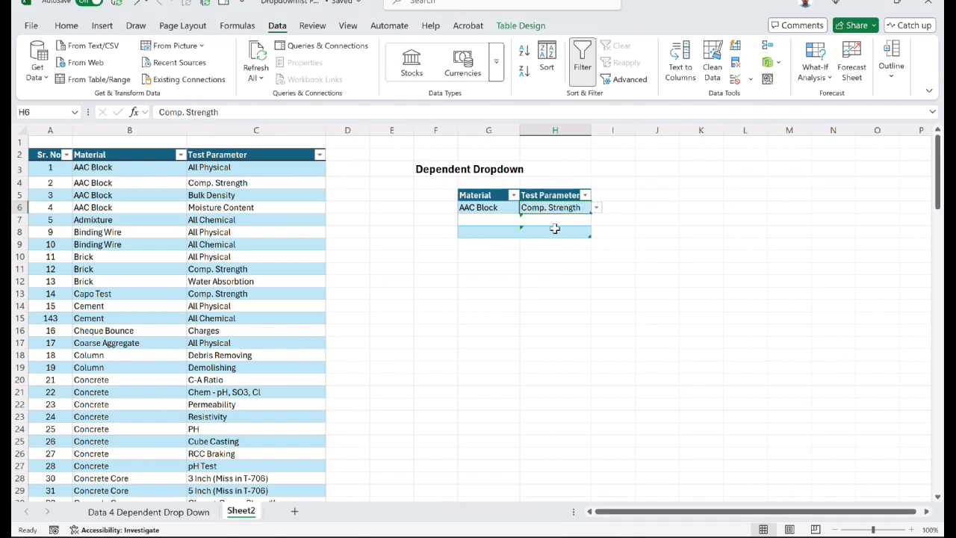
left_click(578, 222)
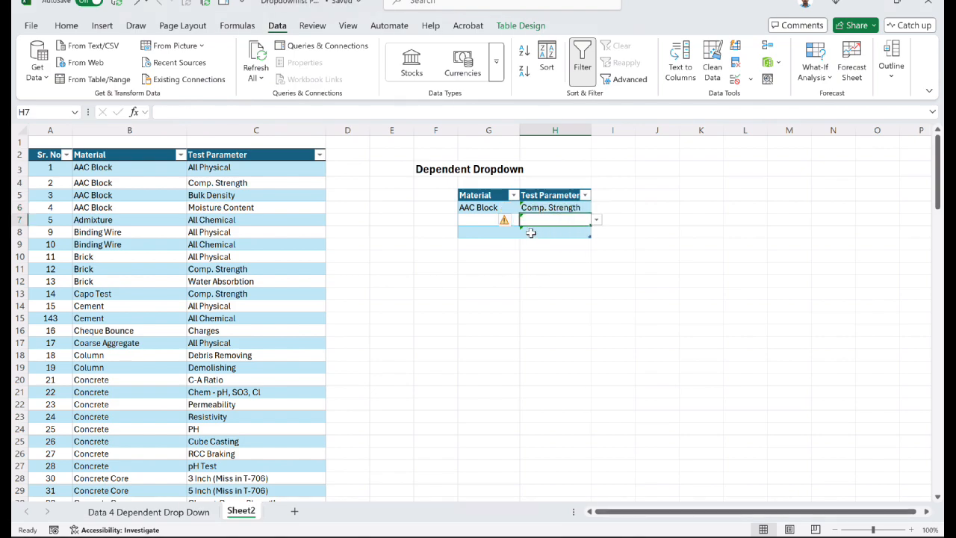
- Fill the second row of the Dependent Dropdown table with Concrete as Material in G7 and Permeability as Test Parameter in H7
left_click(479, 220)
scroll(100, 262, "down", 1)
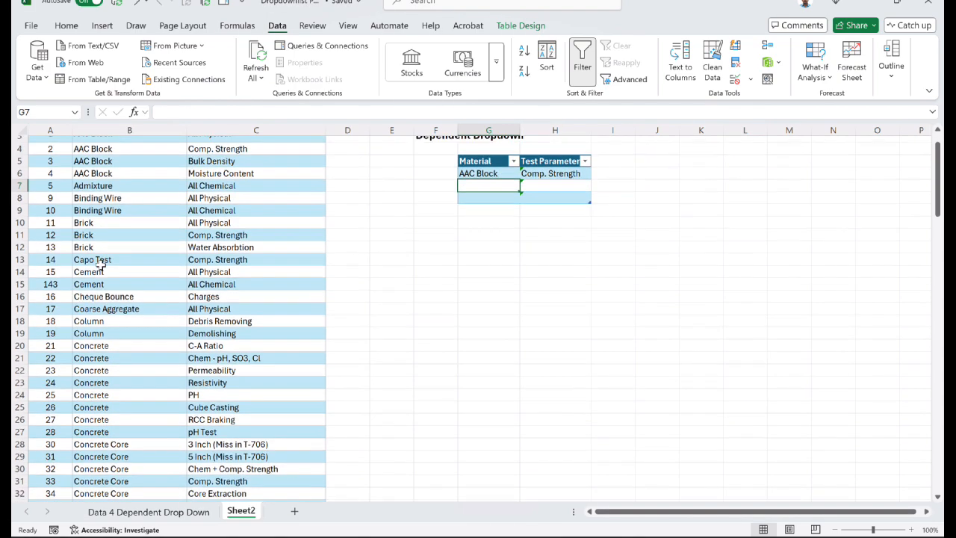
scroll(104, 292, "down", 1)
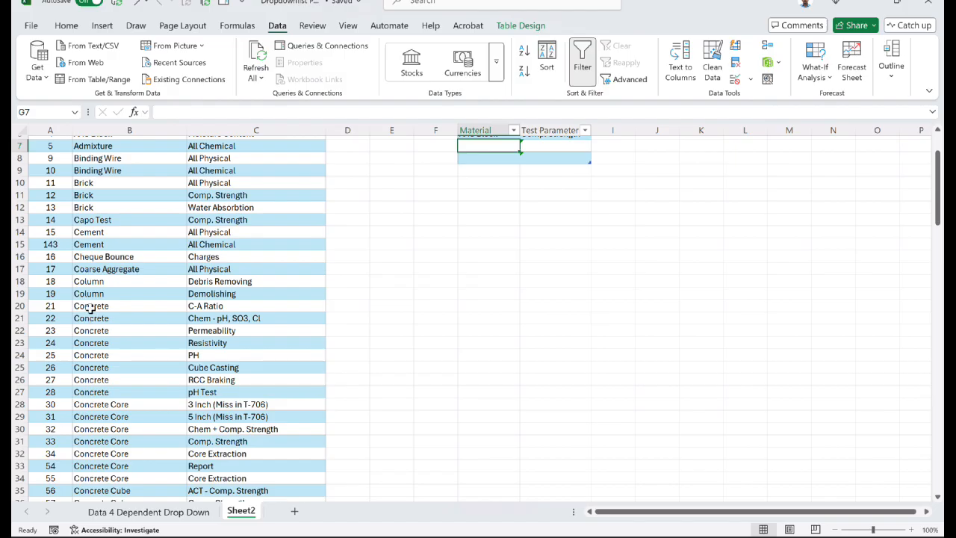
left_click_drag(89, 305, 208, 392)
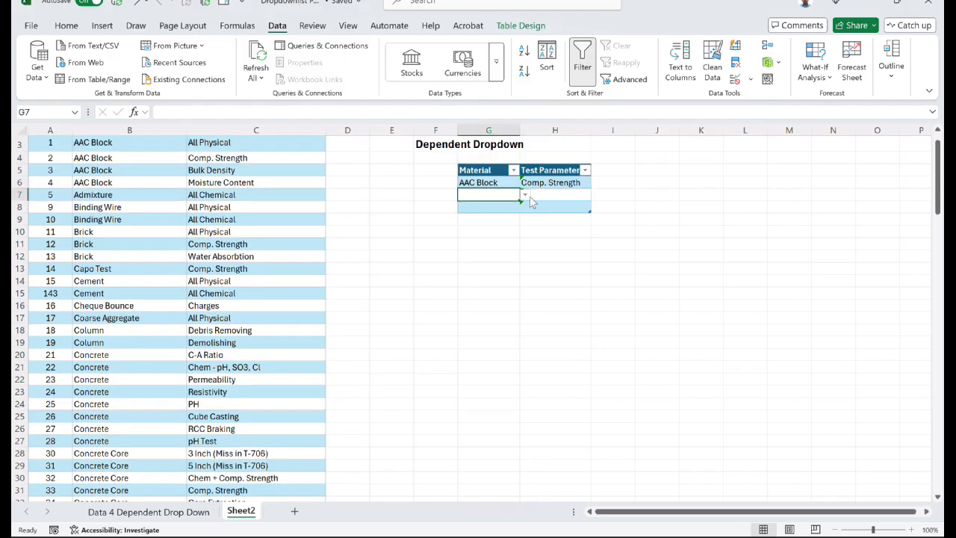
left_click(525, 195)
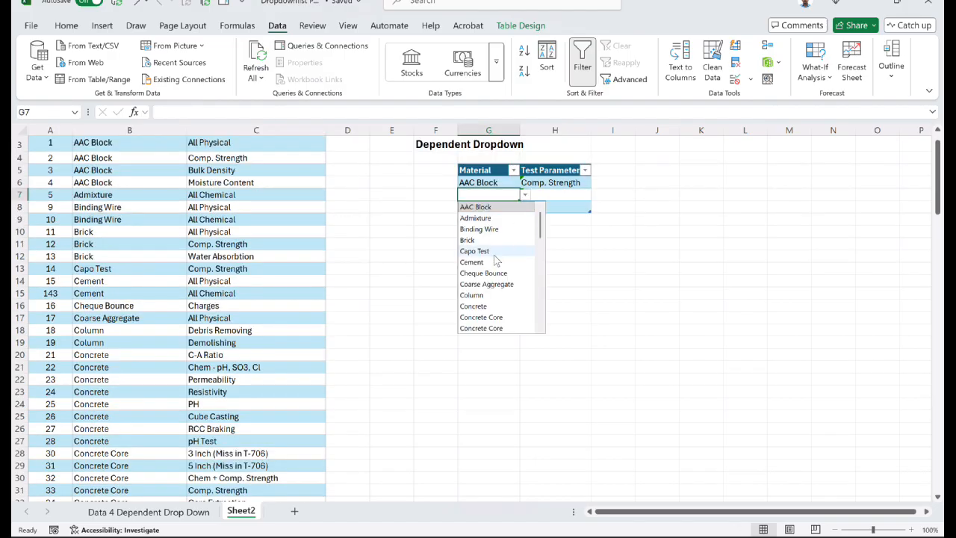
type("con")
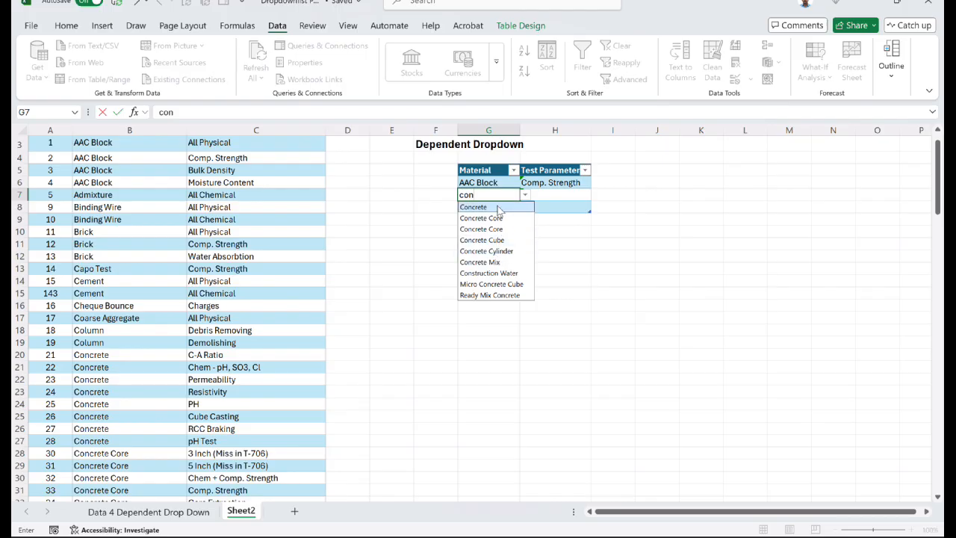
key("Tab")
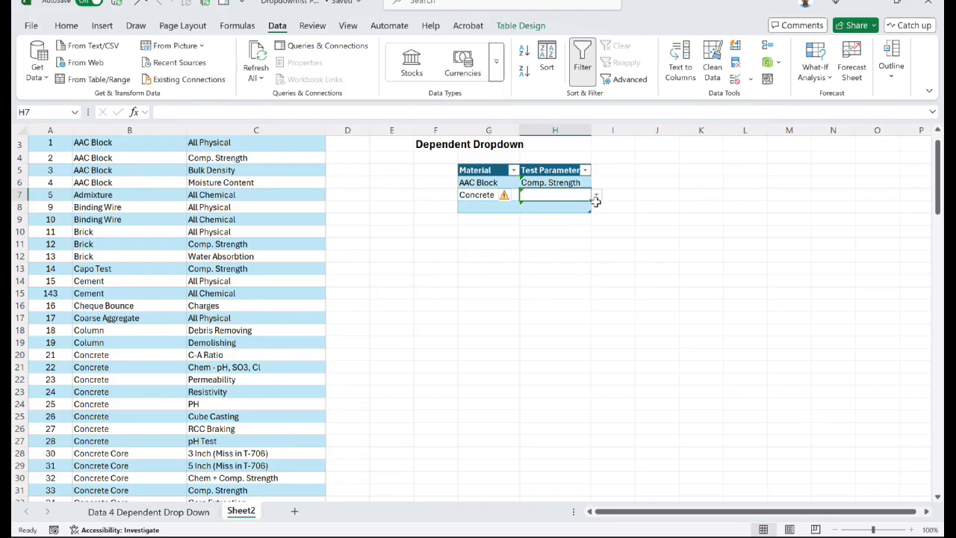
left_click(596, 196)
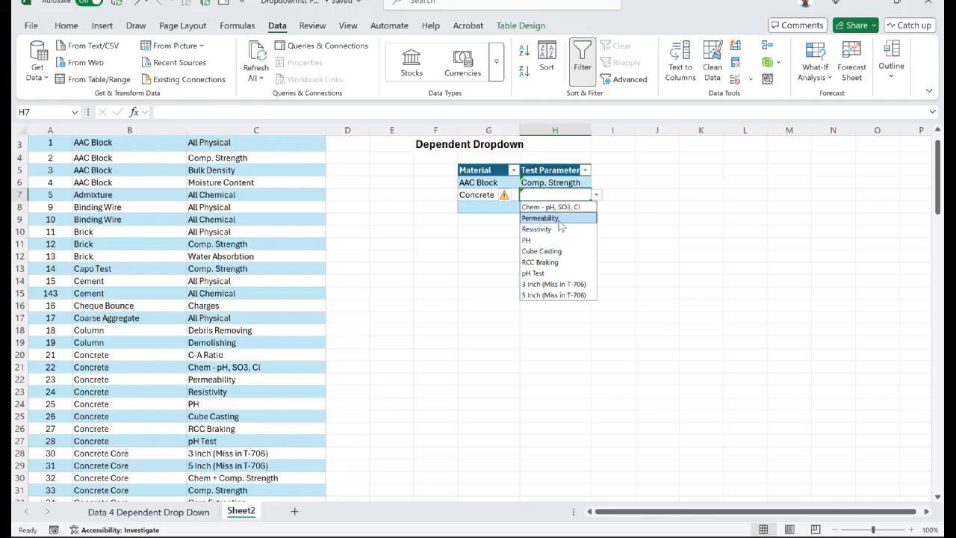
left_click(559, 218)
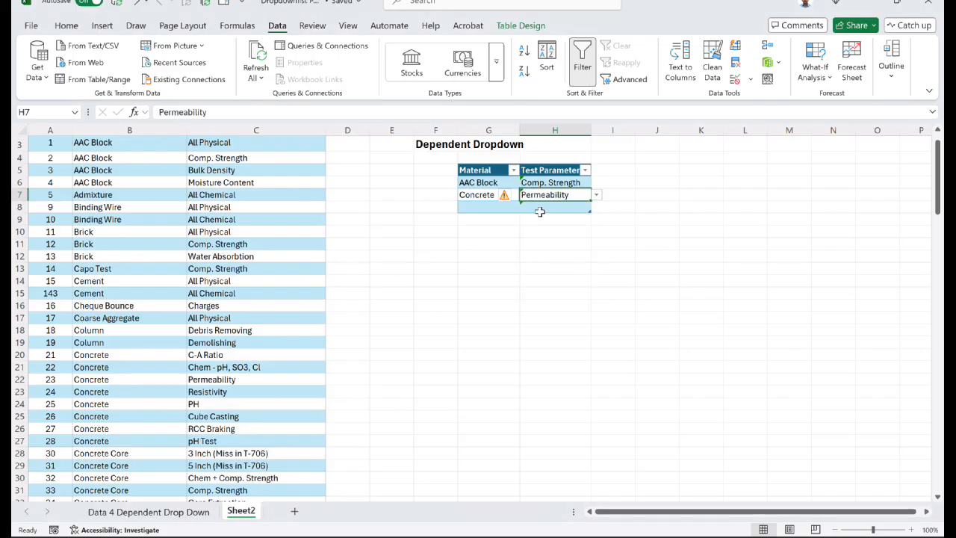